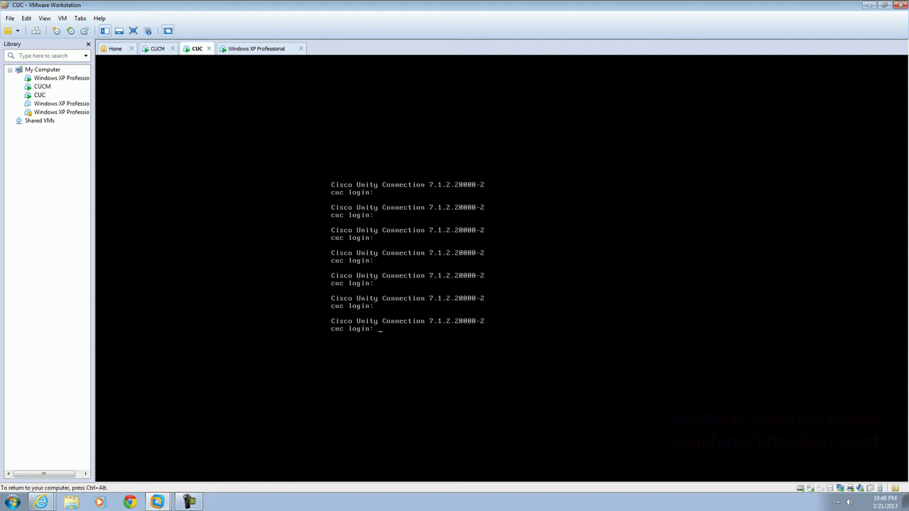
# Step: Leave the Unity Connection console for the Windows XP VM and bring Internet Explorer forward
pyautogui.press('Return')
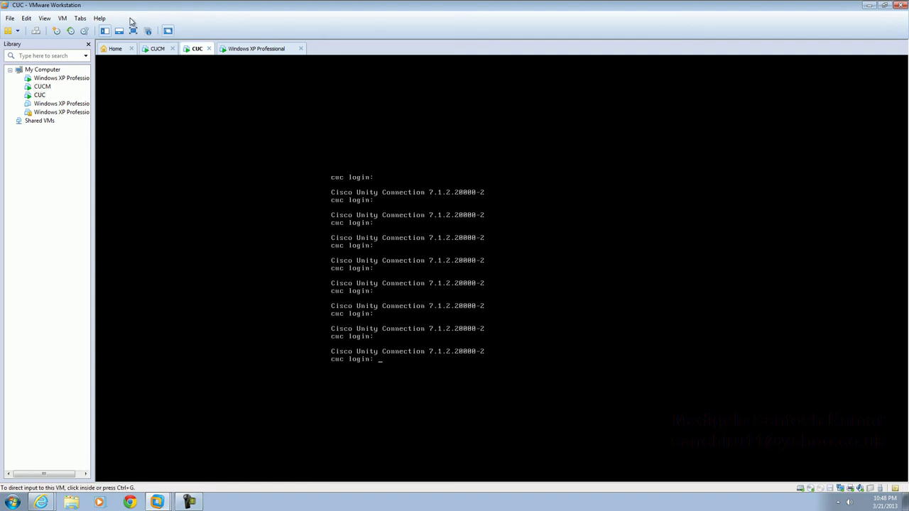
pyautogui.click(242, 50)
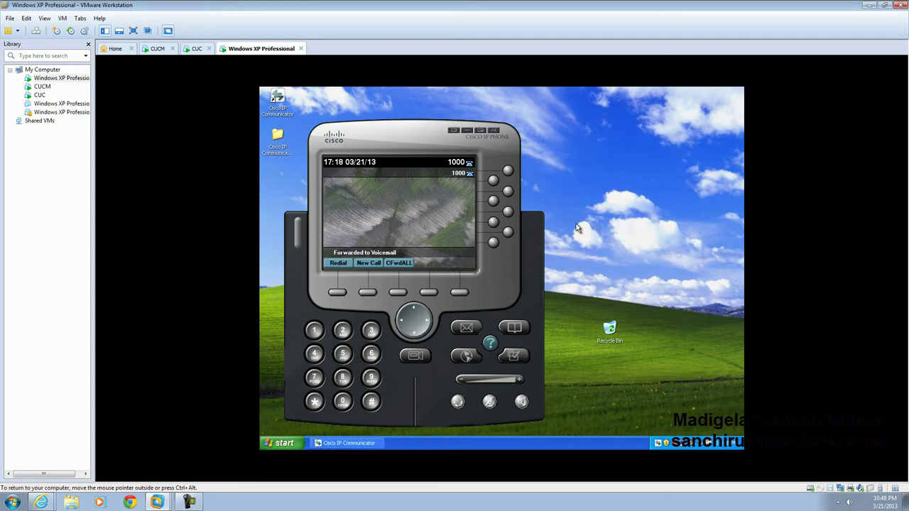
pyautogui.click(51, 504)
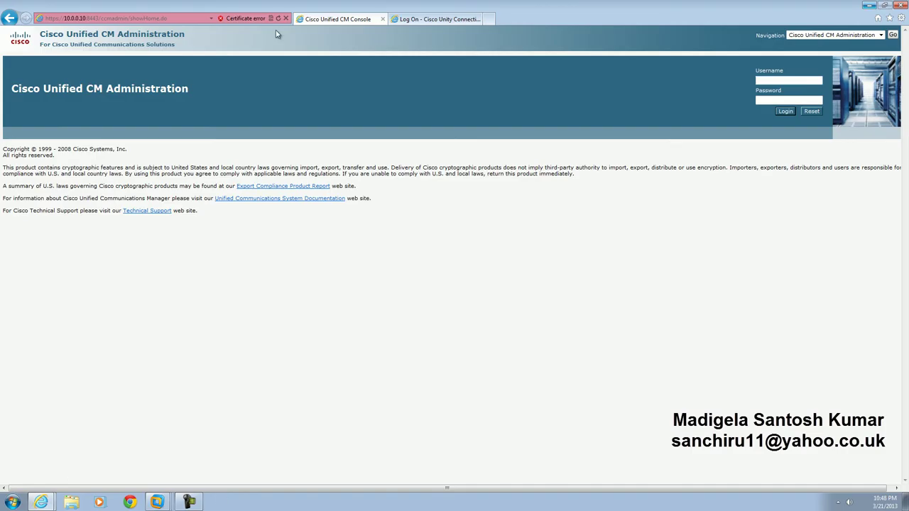
# Step: Close all Internet Explorer tabs and reload the Cisco server start page at 10.0.0.10
pyautogui.click(899, 5)
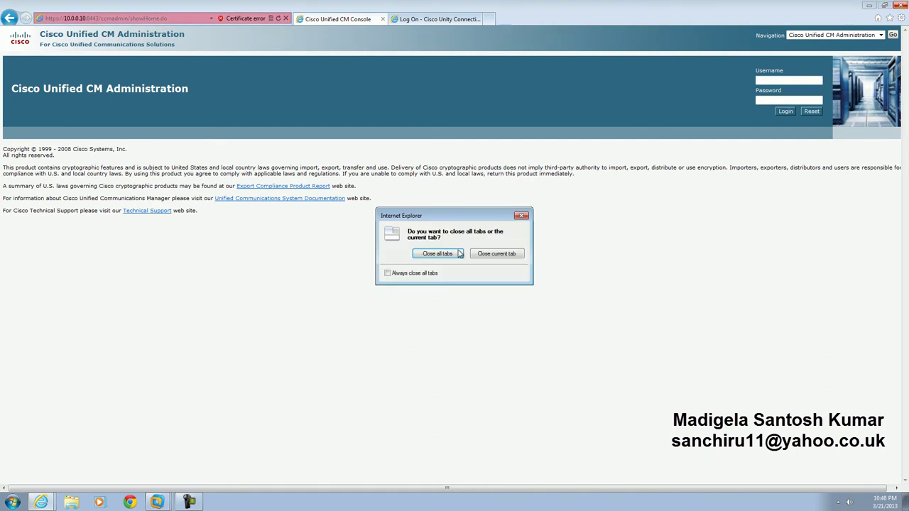
pyautogui.click(430, 254)
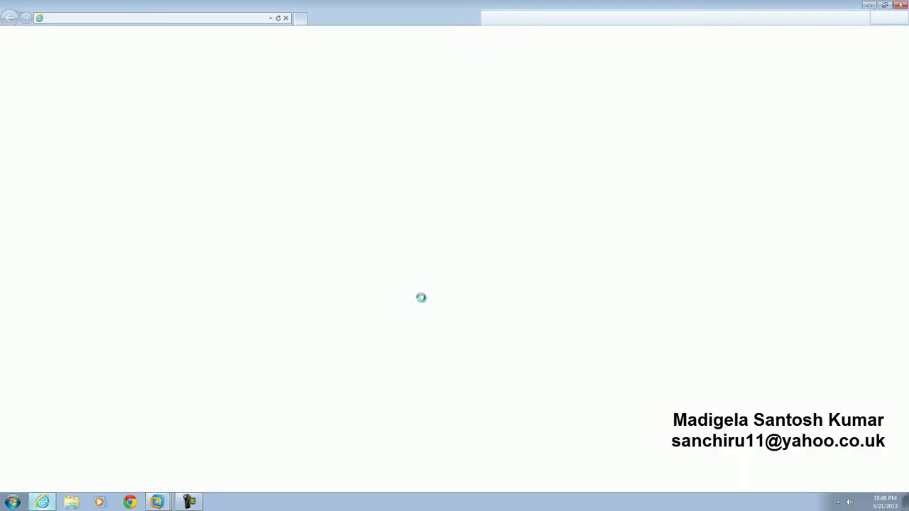
pyautogui.write('10.0.0.30/')
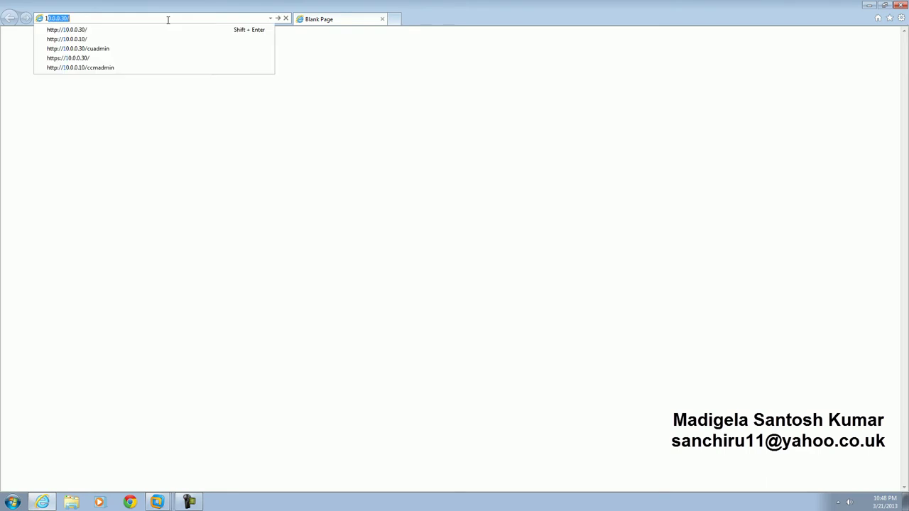
pyautogui.press('Down')
pyautogui.press('Down')
pyautogui.press('Return')
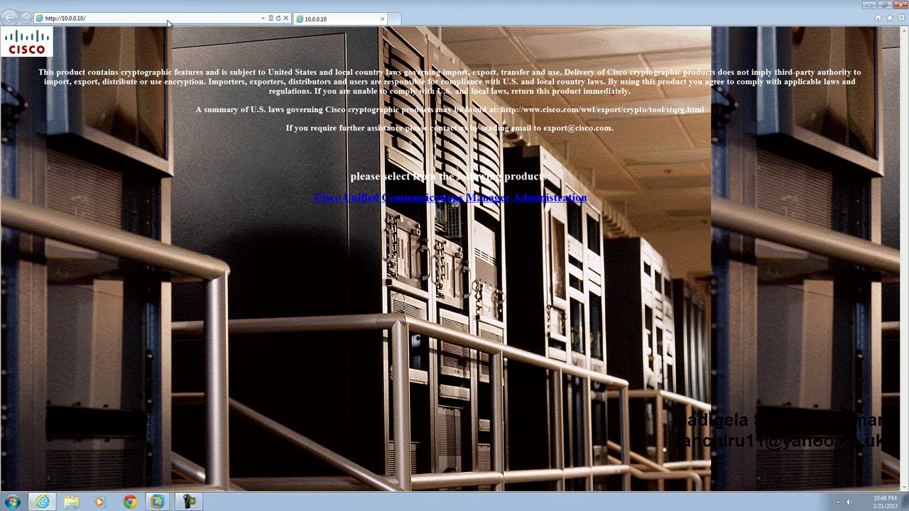
# Step: Open CM Administration, accept the certificate warning, and sign in with the administrator account
pyautogui.click(472, 203)
pyautogui.click(147, 162)
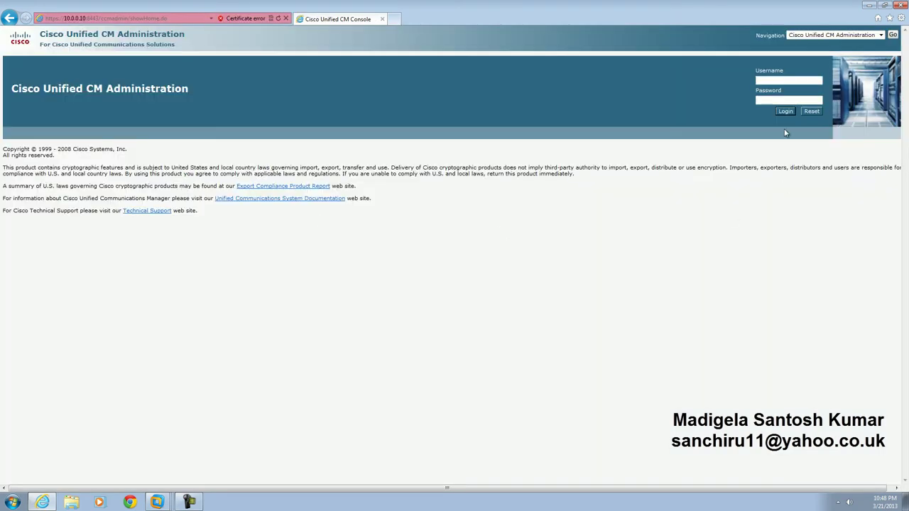
pyautogui.click(782, 81)
pyautogui.write('Admin')
pyautogui.press('Tab')
pyautogui.press('Return')
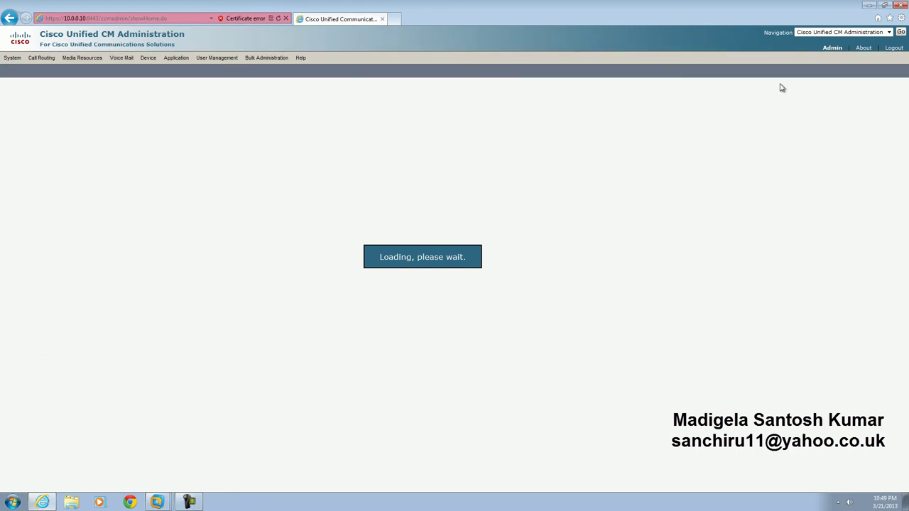
pyautogui.click(888, 33)
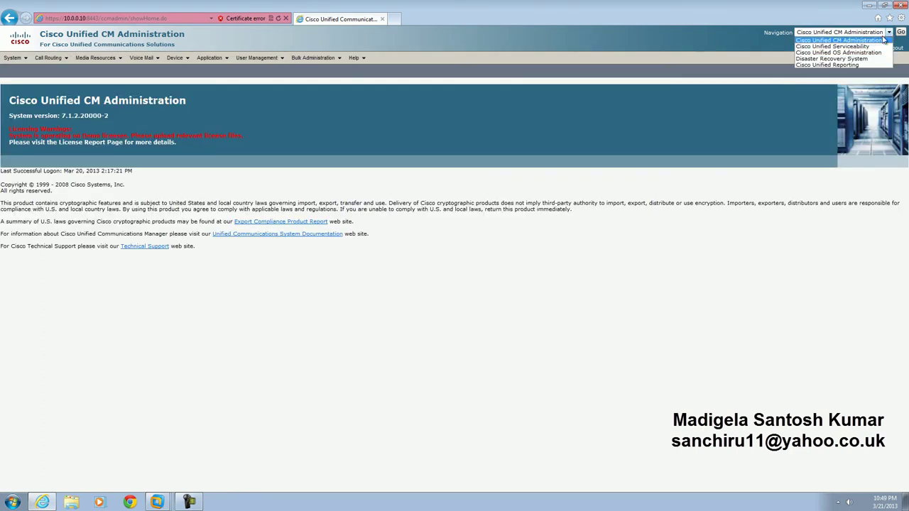
pyautogui.click(832, 47)
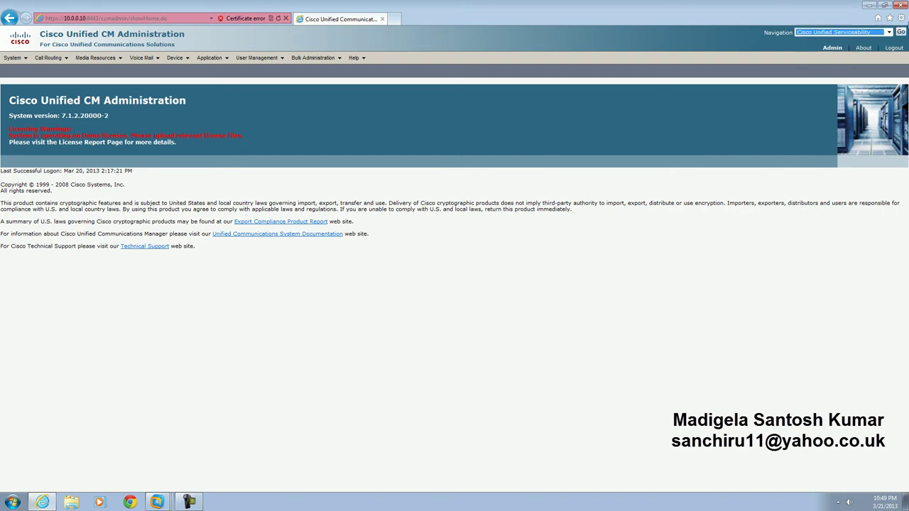
pyautogui.click(901, 32)
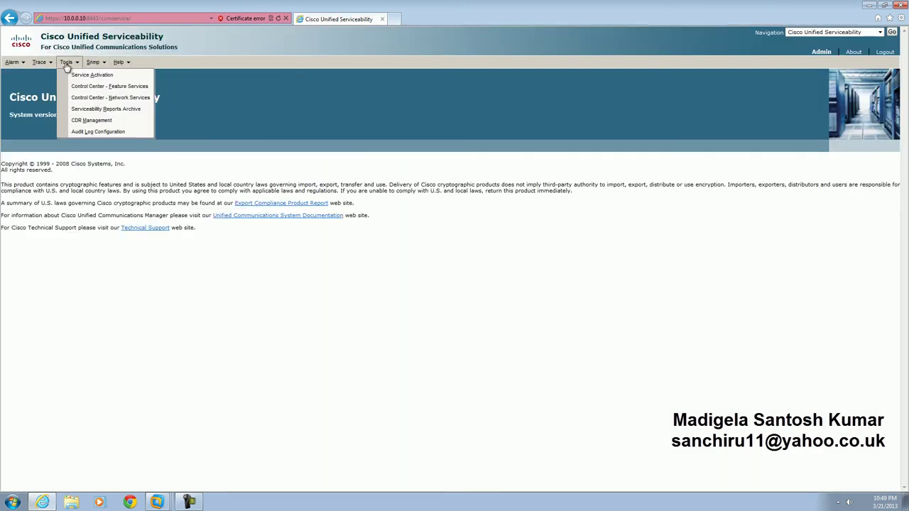
pyautogui.click(75, 76)
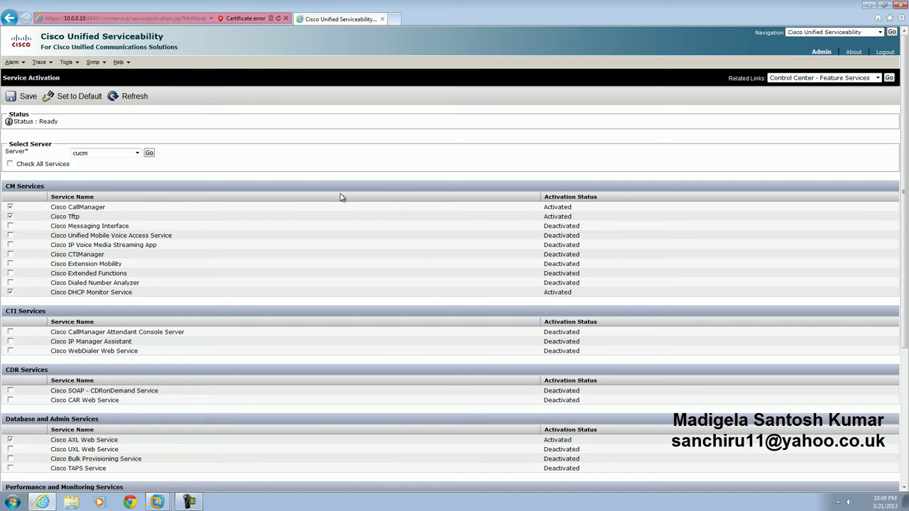
pyautogui.scroll(-5, 325, 250)
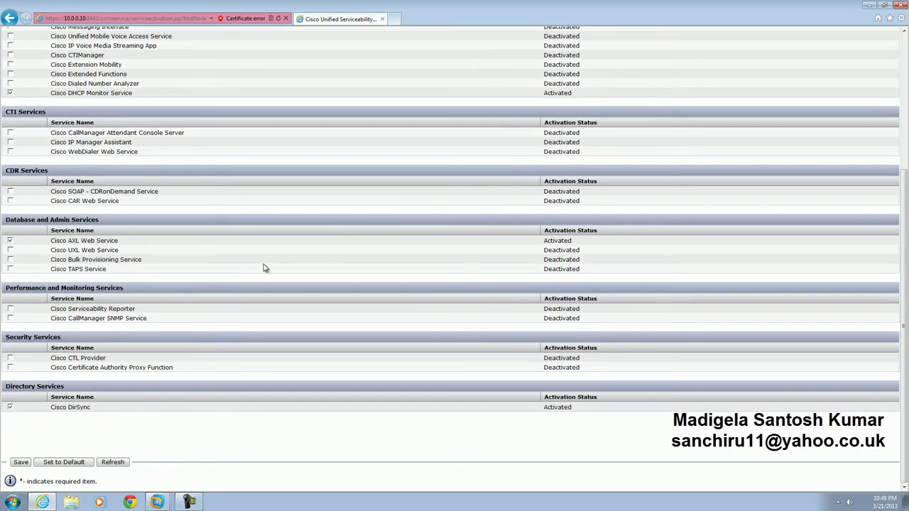
pyautogui.moveTo(49, 242); pyautogui.dragTo(119, 246)
pyautogui.moveTo(544, 241); pyautogui.dragTo(573, 241)
pyautogui.scroll(5, 579, 242)
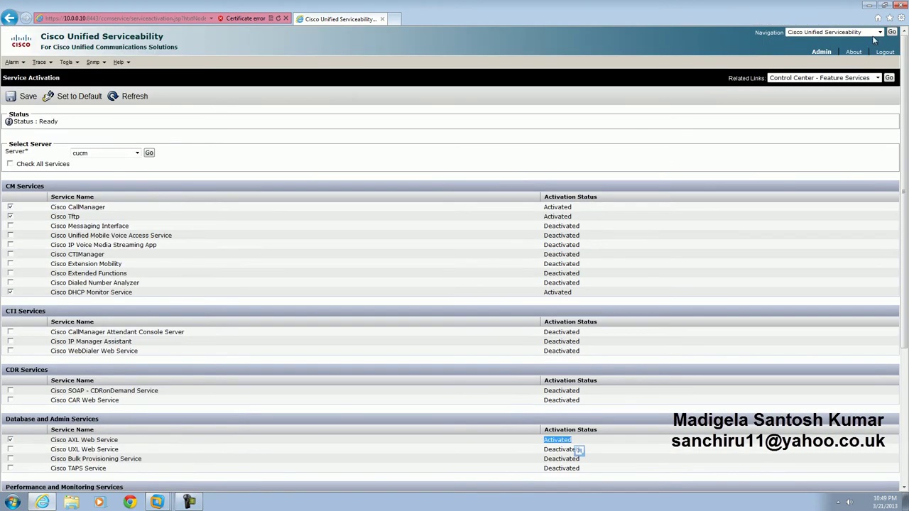
pyautogui.click(870, 32)
pyautogui.click(874, 42)
pyautogui.click(892, 33)
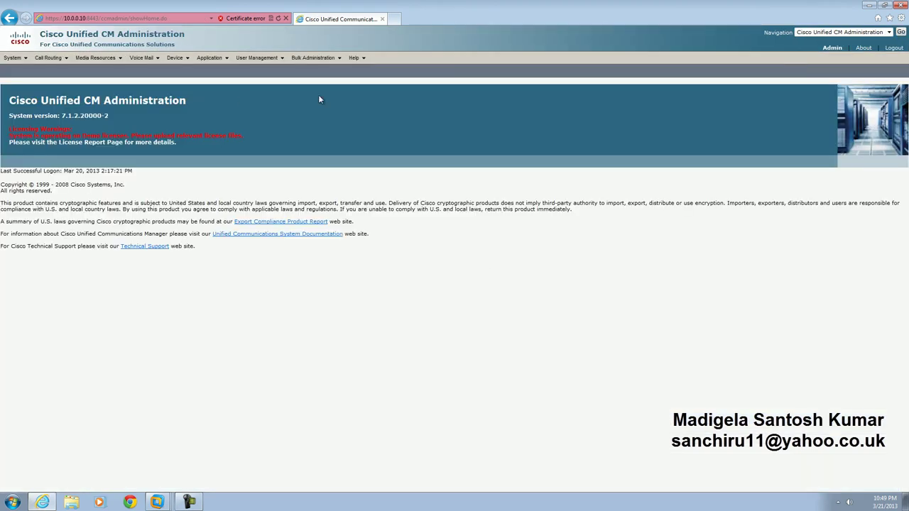
# Step: Rename the 'voice' voice mail profile to 'voicemail', set its pilot to < Use Default >, and save
pyautogui.moveTo(144, 61)
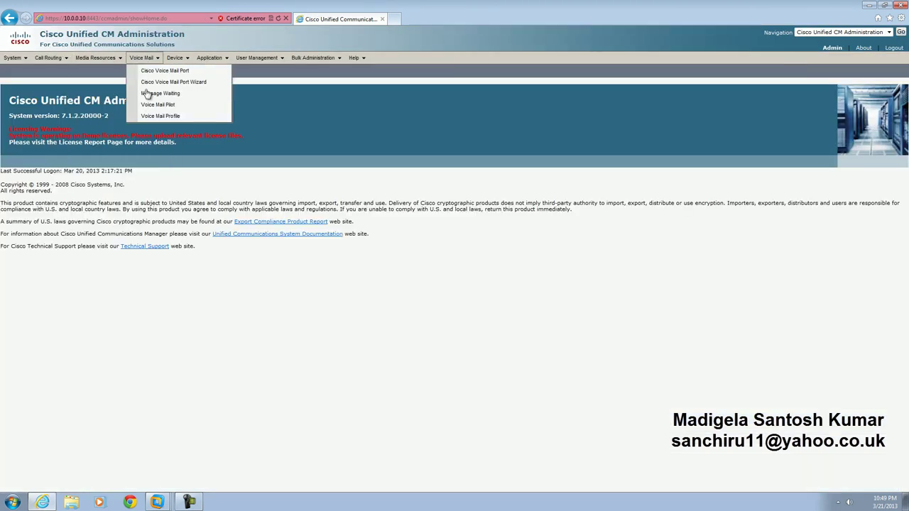
pyautogui.click(160, 116)
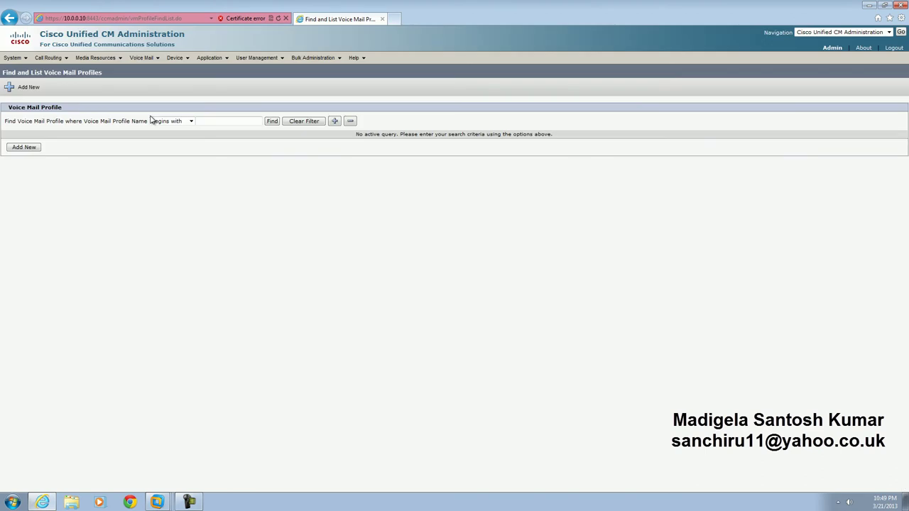
pyautogui.click(273, 121)
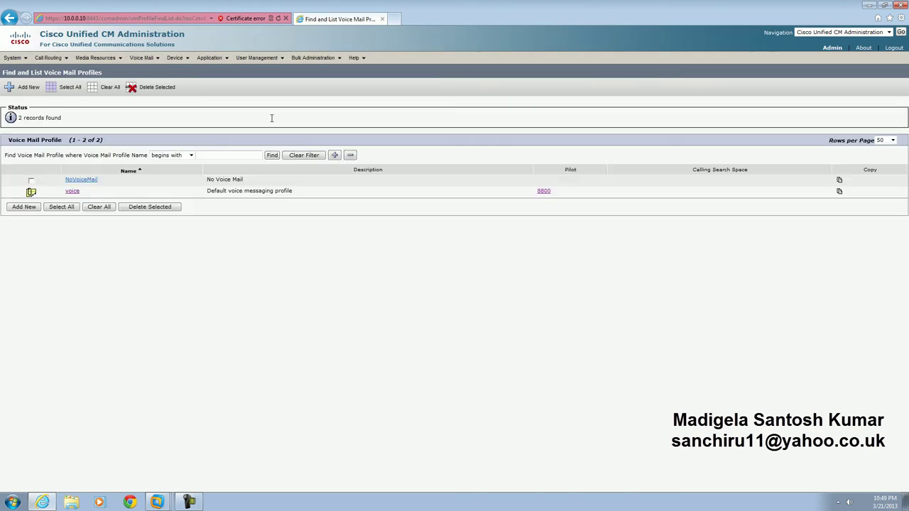
pyautogui.click(73, 191)
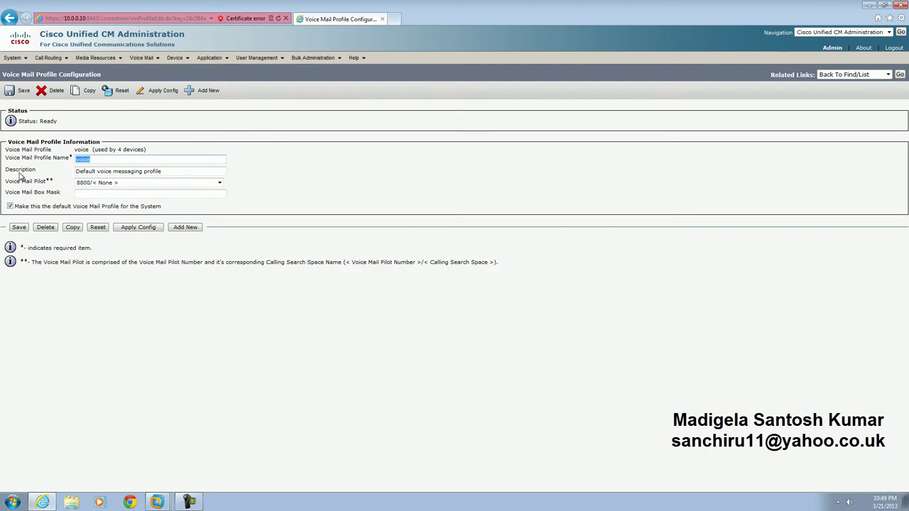
pyautogui.write('voi')
pyautogui.click(89, 182)
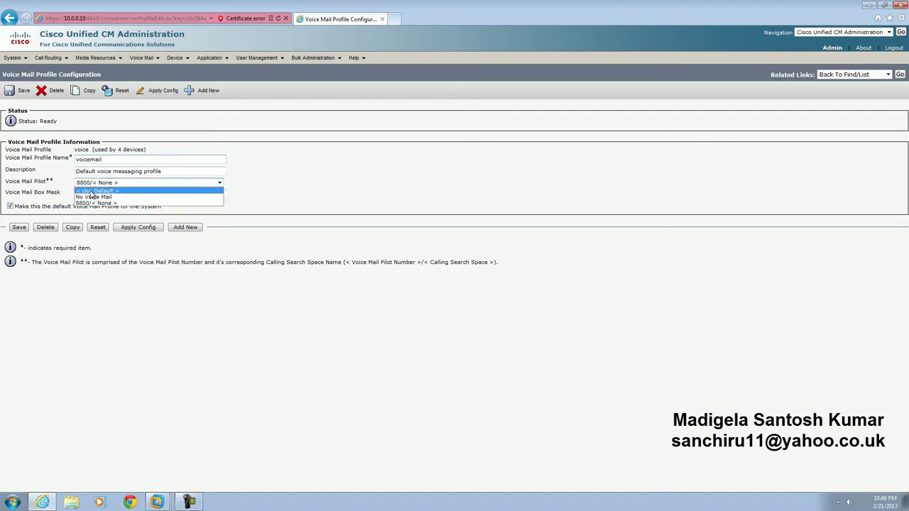
pyautogui.click(91, 191)
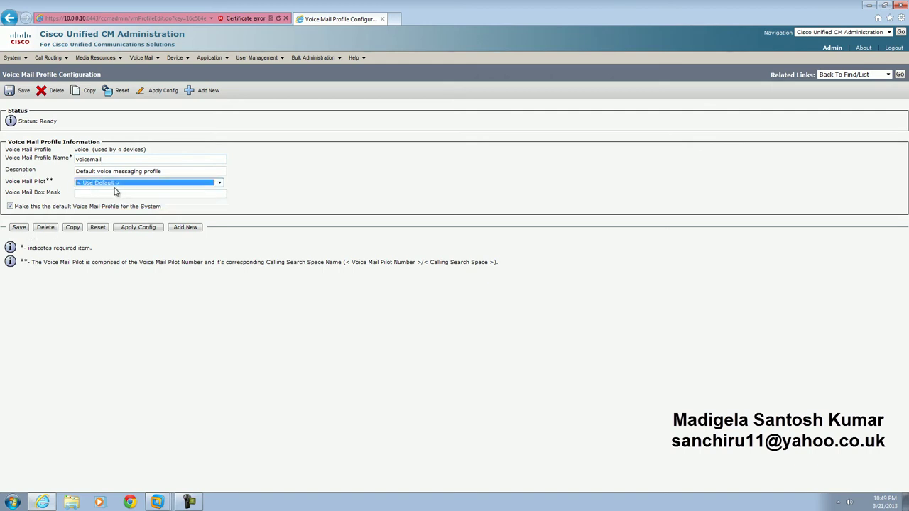
pyautogui.click(19, 228)
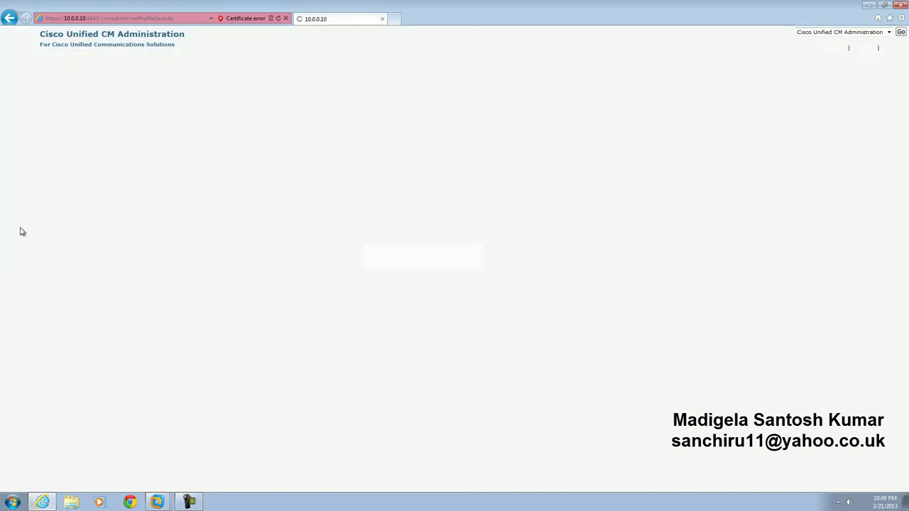
pyautogui.moveTo(153, 63)
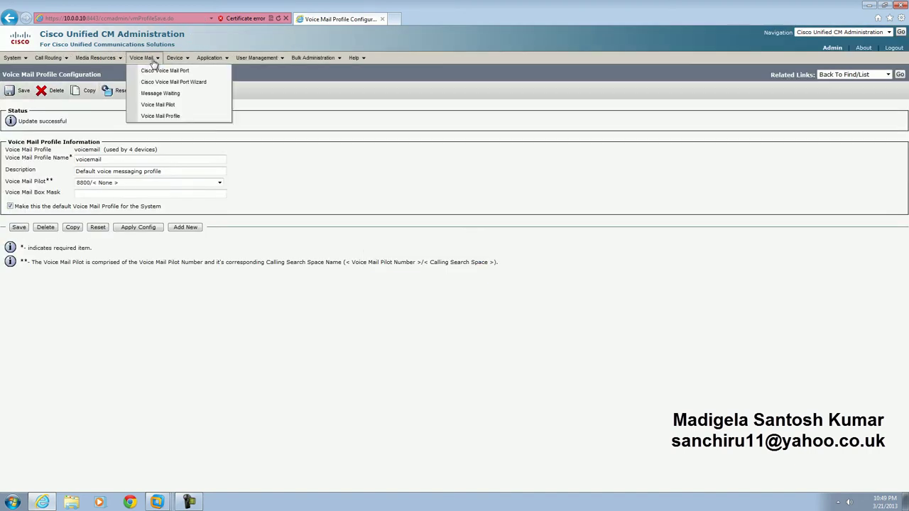
pyautogui.click(160, 105)
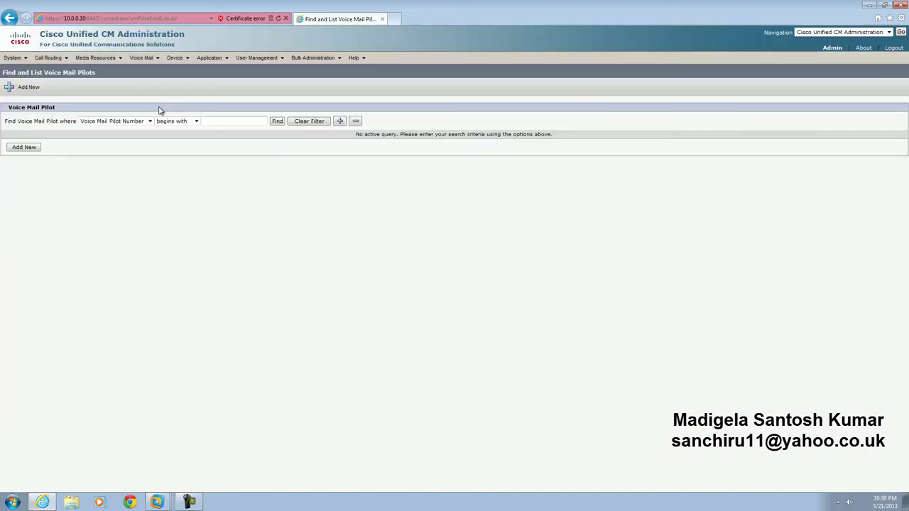
# Step: Change the default voice mail pilot number from 8800 to 9000 and save it
pyautogui.click(276, 123)
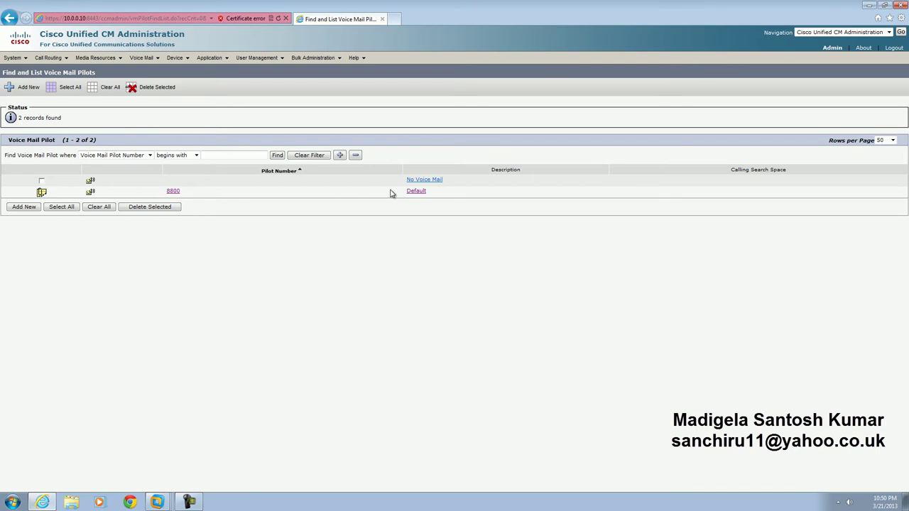
pyautogui.click(416, 191)
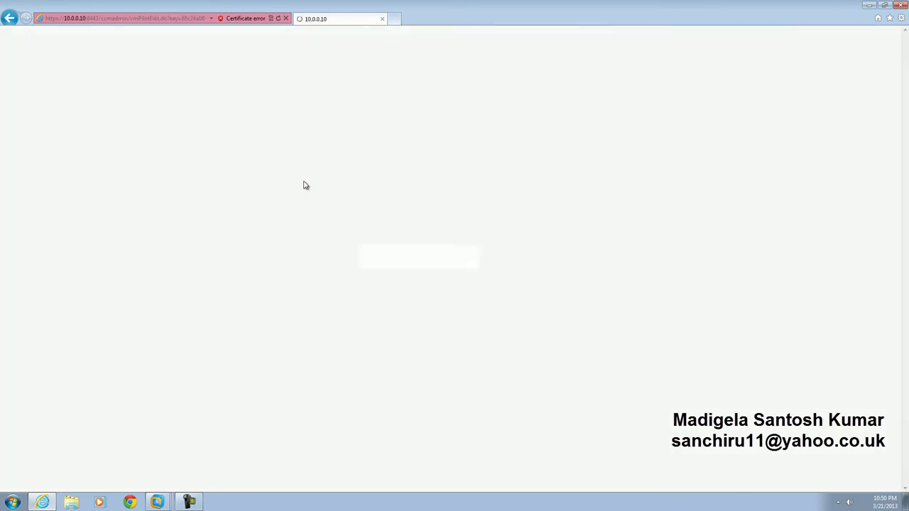
pyautogui.moveTo(142, 151); pyautogui.dragTo(60, 150)
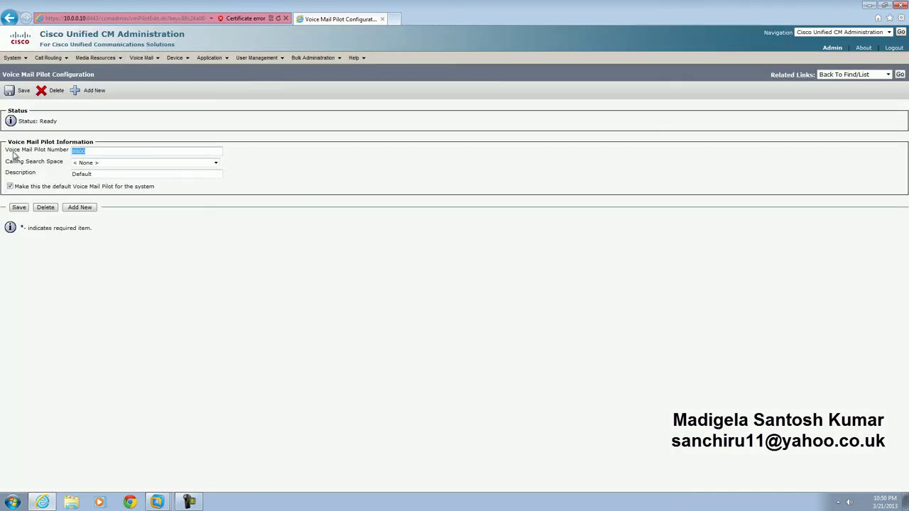
pyautogui.write('90')
pyautogui.click(23, 208)
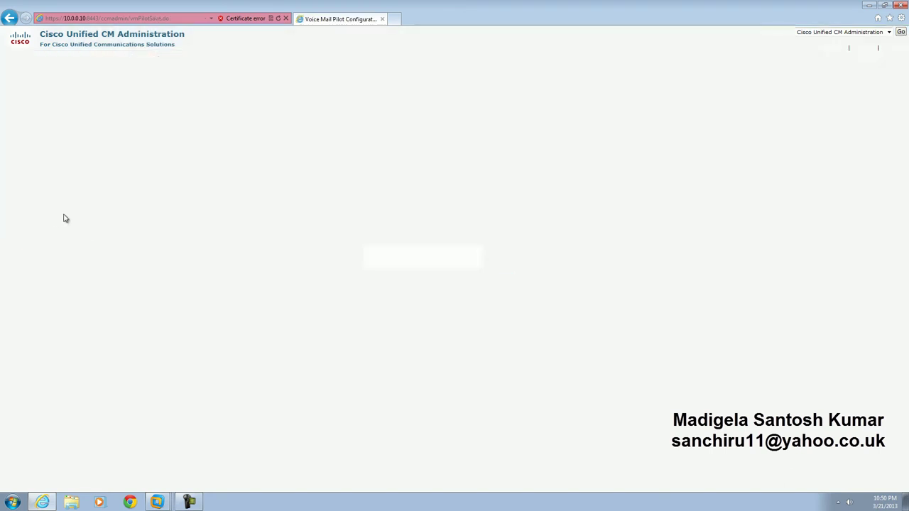
# Step: Open the 'voicemail' voice mail profile to check it now uses pilot 9000
pyautogui.moveTo(142, 57)
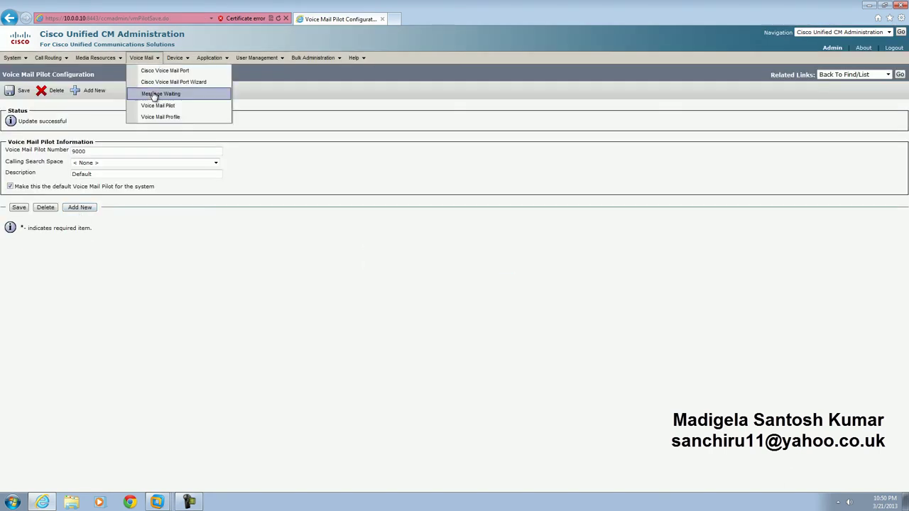
pyautogui.click(160, 116)
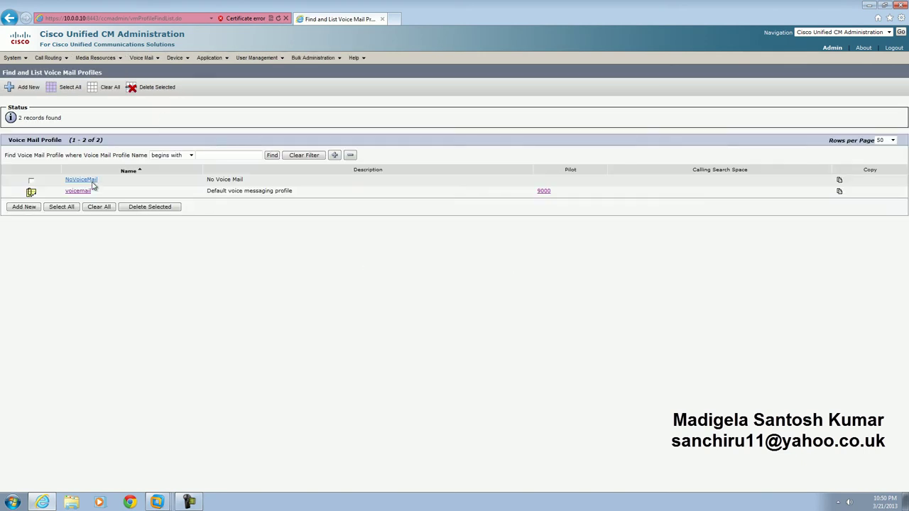
pyautogui.click(78, 191)
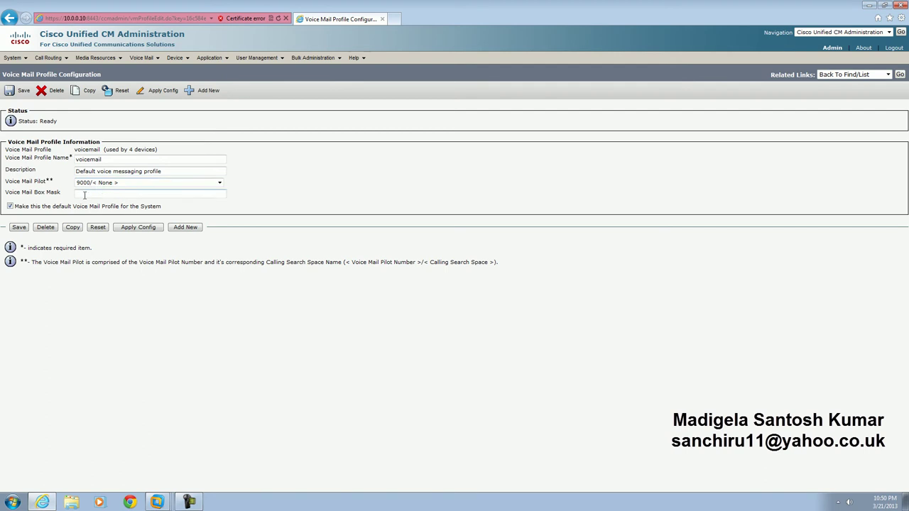
pyautogui.click(155, 58)
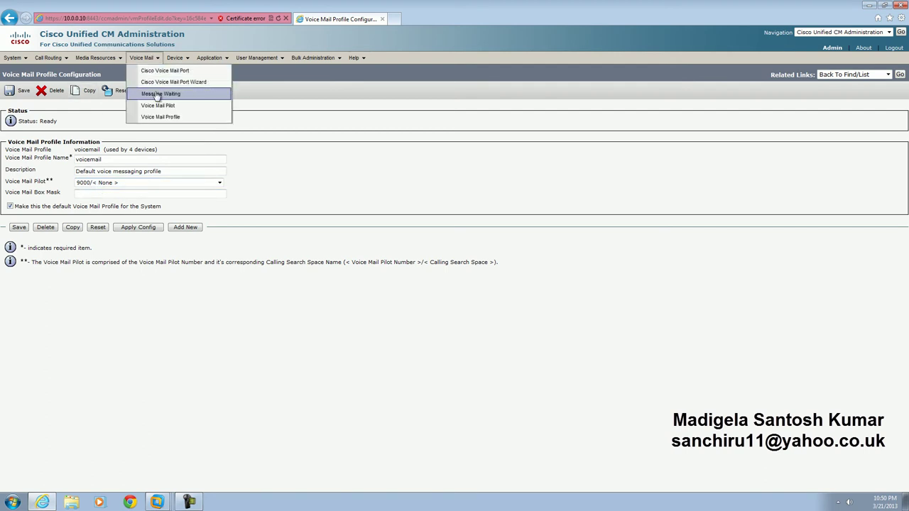
# Step: Add message waiting number 0000 with the indicator set to On
pyautogui.click(158, 92)
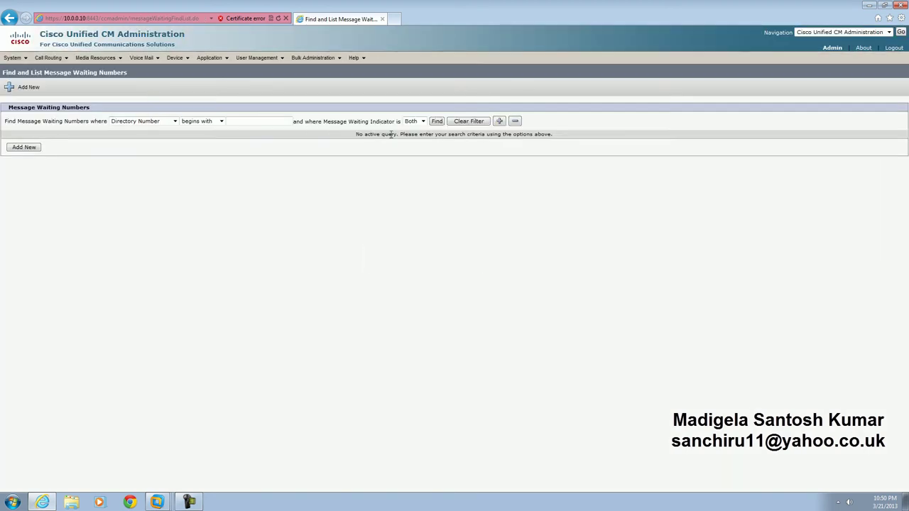
pyautogui.click(437, 122)
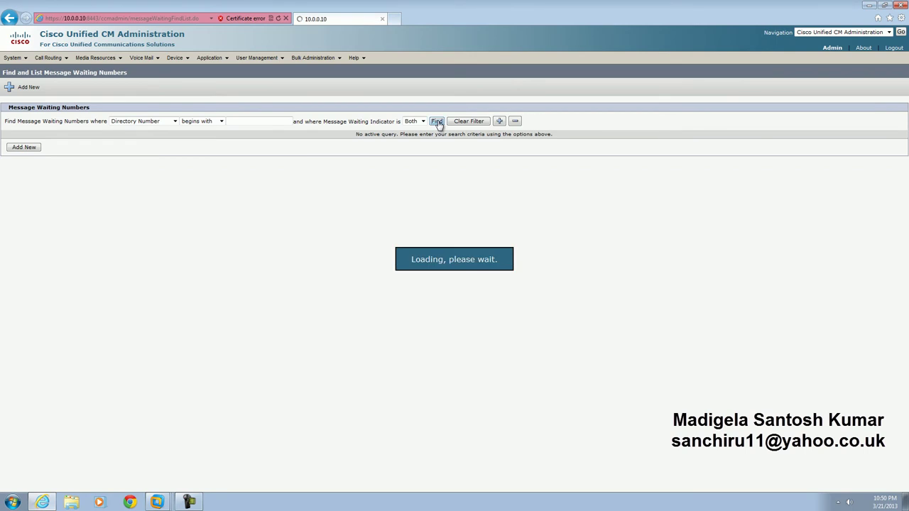
pyautogui.click(25, 181)
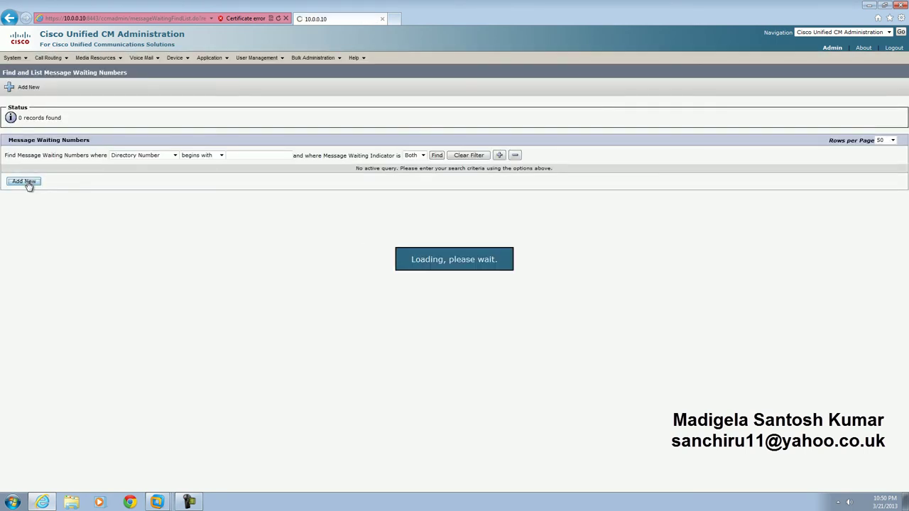
pyautogui.click(138, 152)
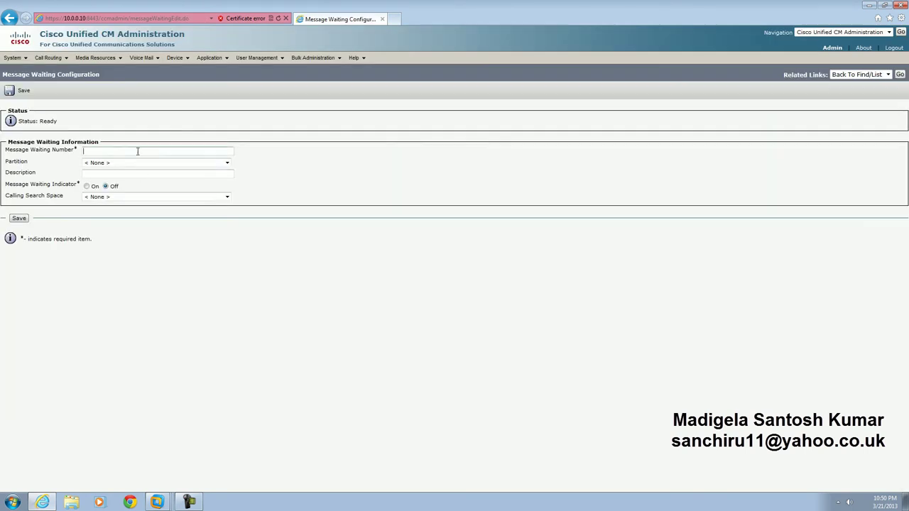
pyautogui.click(87, 186)
pyautogui.click(20, 220)
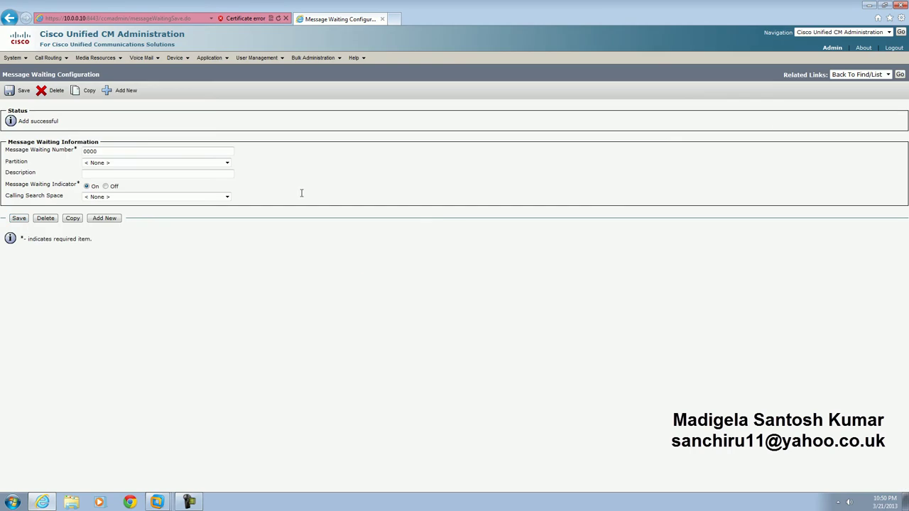
pyautogui.click(899, 75)
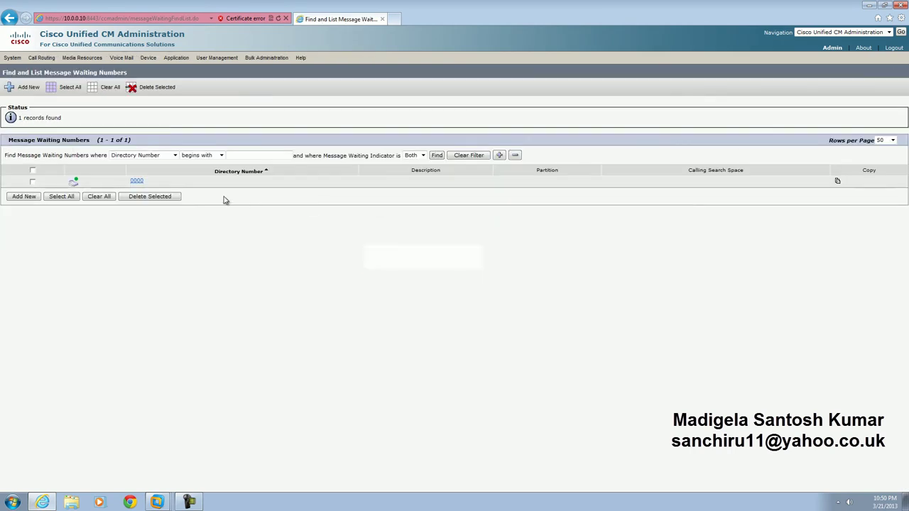
# Step: Add message waiting number 1111 with the indicator set to Off
pyautogui.click(26, 198)
pyautogui.click(101, 151)
pyautogui.write('1111')
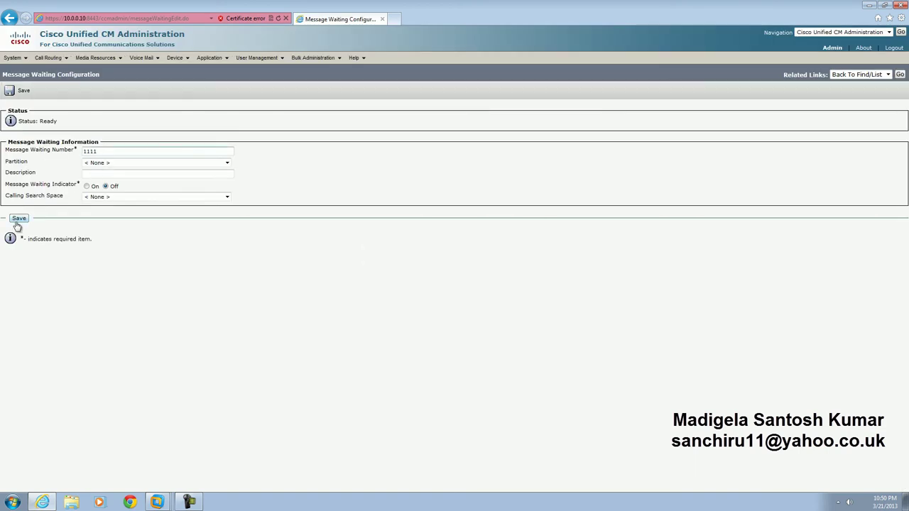
pyautogui.click(18, 220)
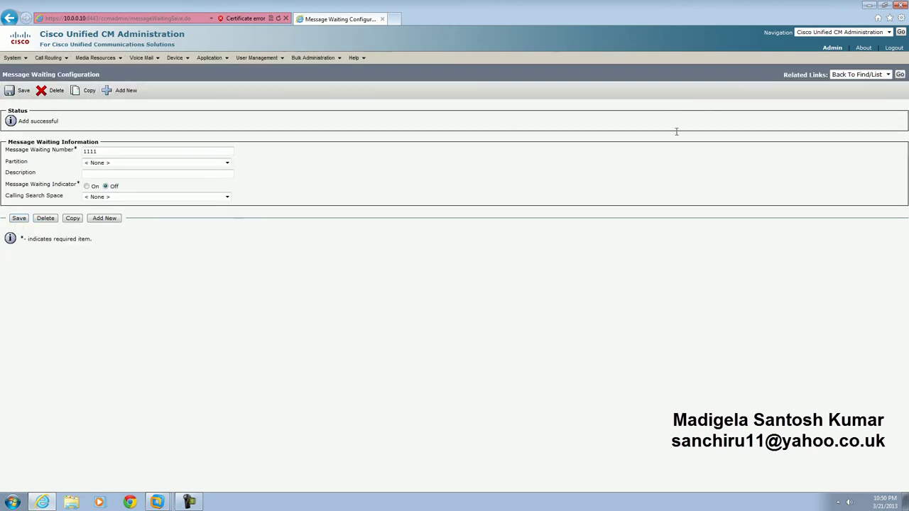
pyautogui.click(900, 74)
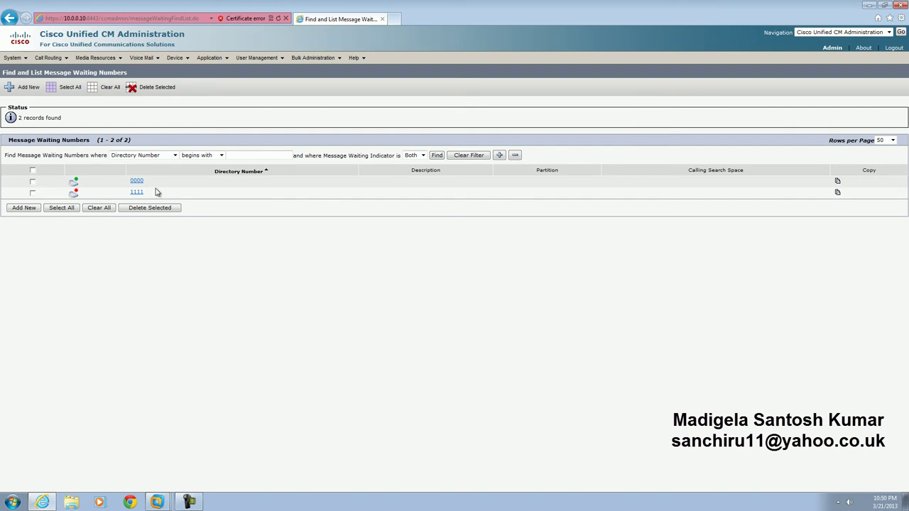
# Step: Start the Voice Mail Port Wizard for server CiscoUM1 with 2 ports
pyautogui.moveTo(144, 58)
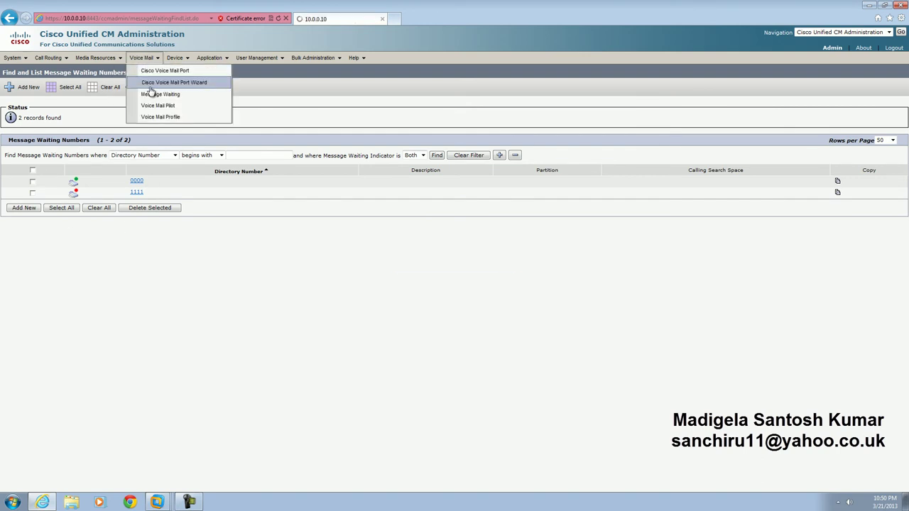
pyautogui.click(153, 82)
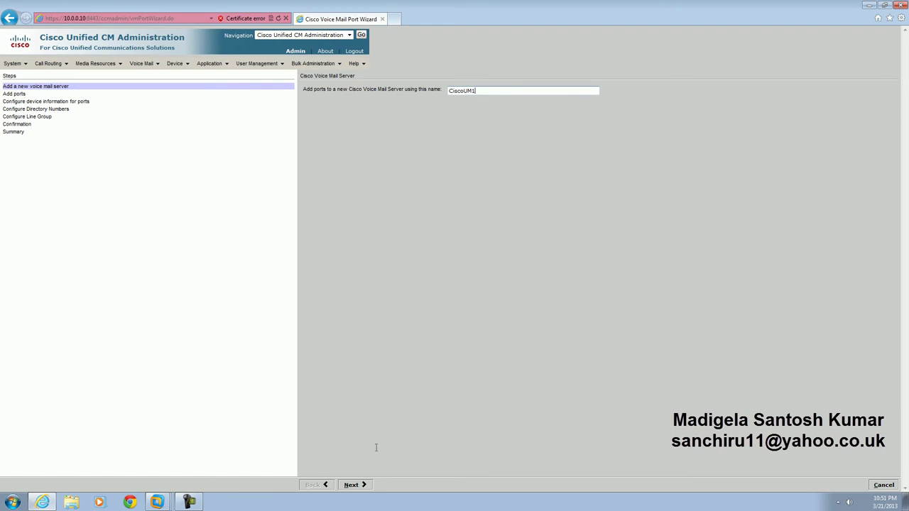
pyautogui.click(366, 484)
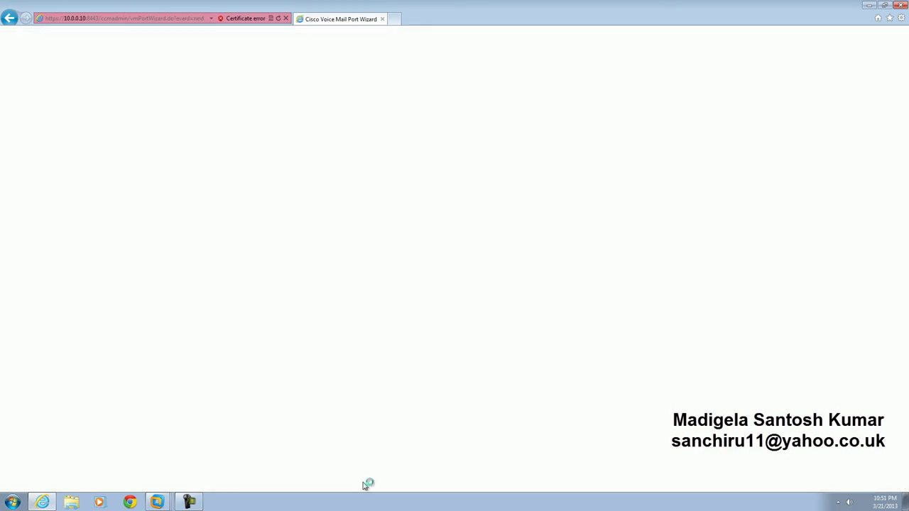
pyautogui.click(404, 123)
pyautogui.click(398, 135)
pyautogui.click(366, 486)
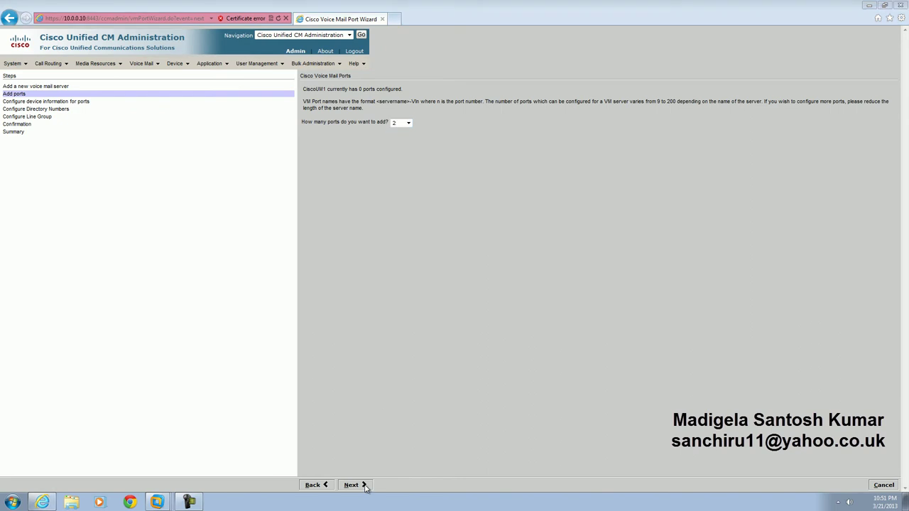
pyautogui.click(361, 486)
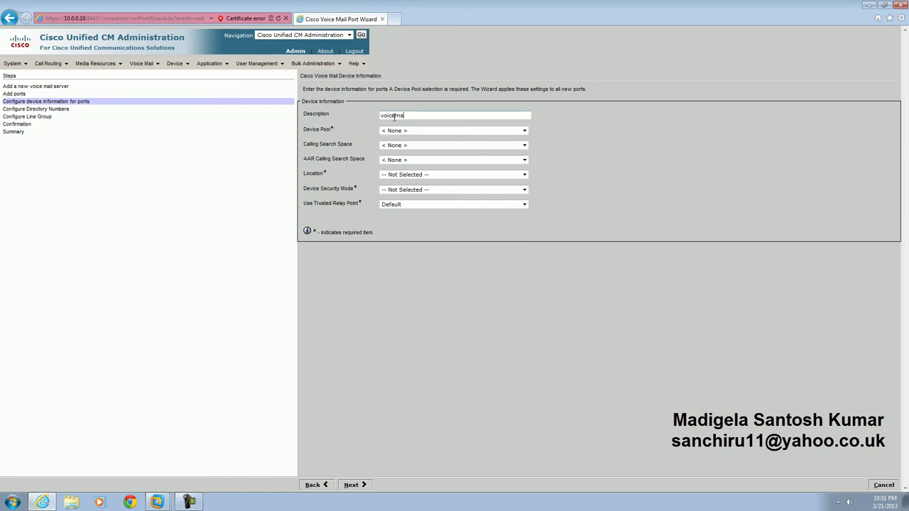
# Step: Set port description voicemail, device pool Default, location Hub_None, and Non Secure Voice Mail Port mode
pyautogui.click(398, 131)
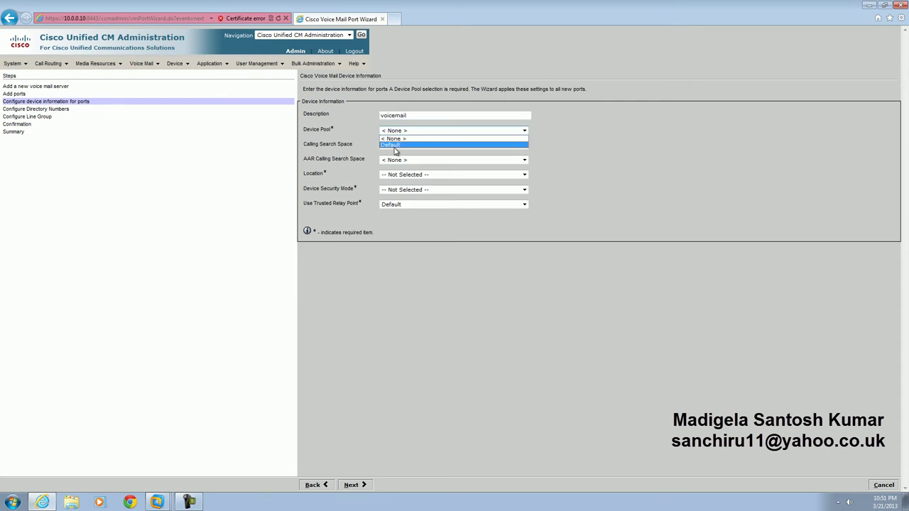
pyautogui.click(396, 140)
pyautogui.click(395, 176)
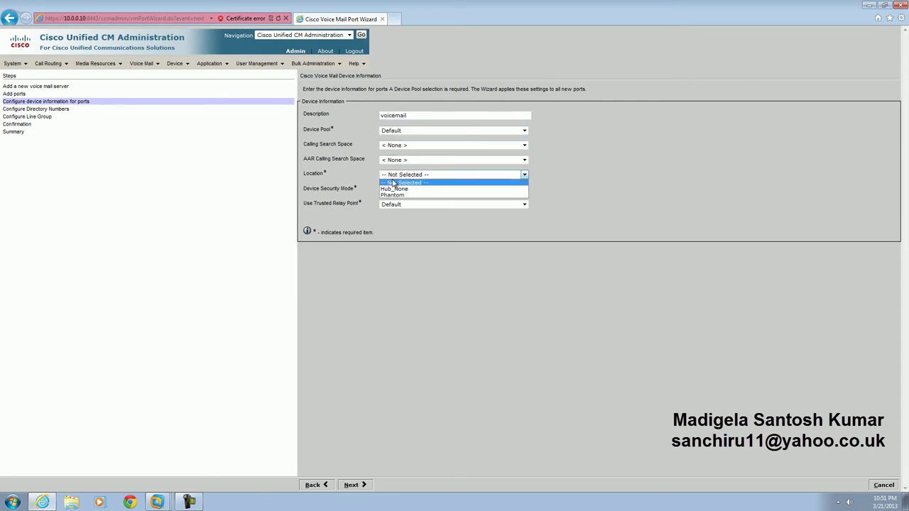
pyautogui.click(409, 190)
pyautogui.click(408, 190)
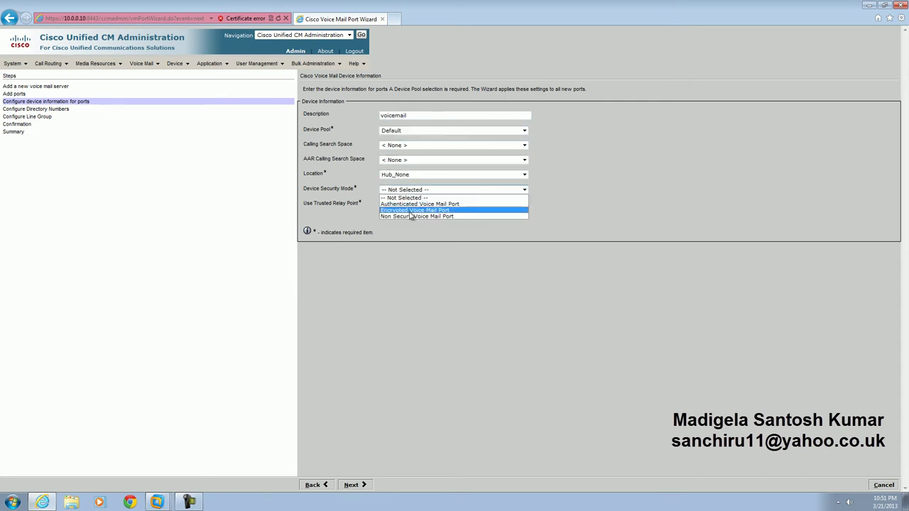
pyautogui.click(411, 217)
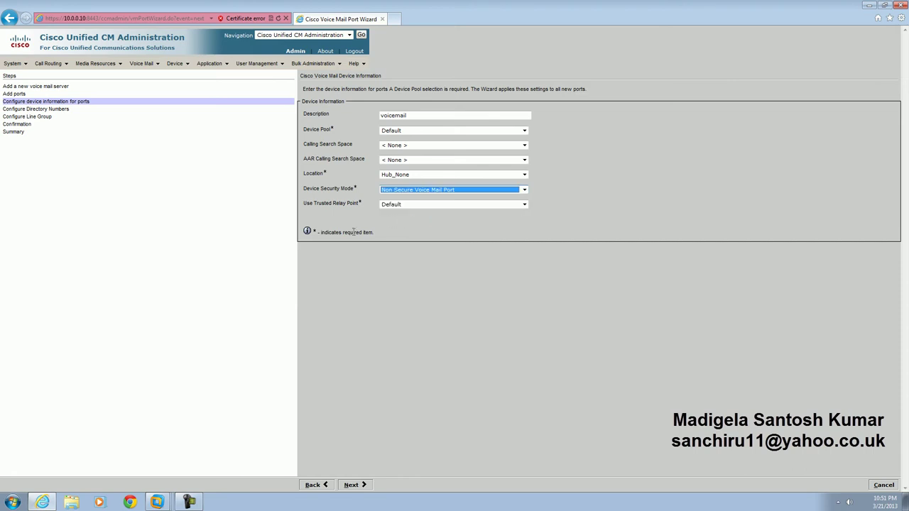
pyautogui.click(352, 486)
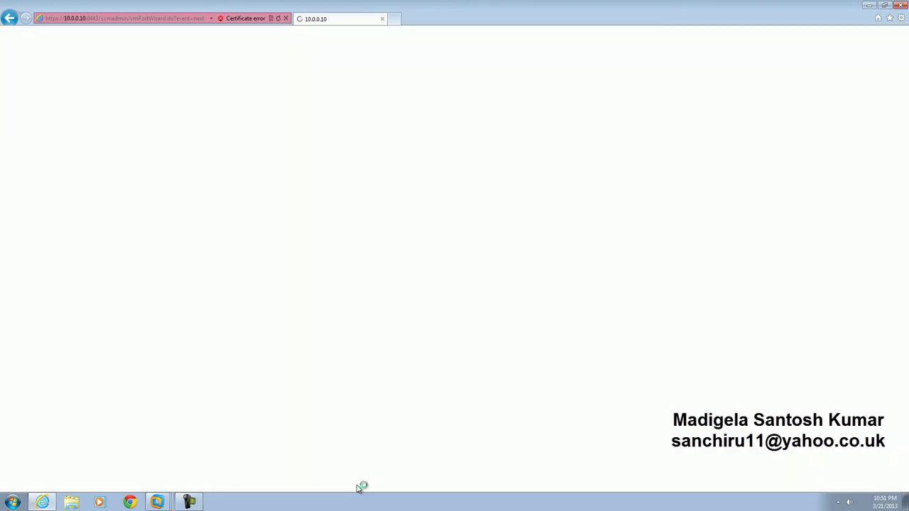
# Step: Accept beginning directory number 4000 and choose a new line group for the ports
pyautogui.click(453, 120)
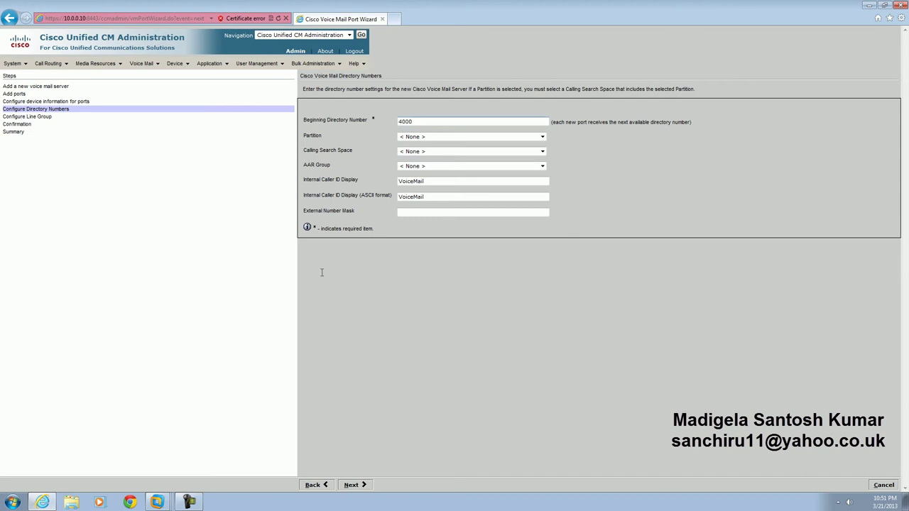
pyautogui.click(363, 484)
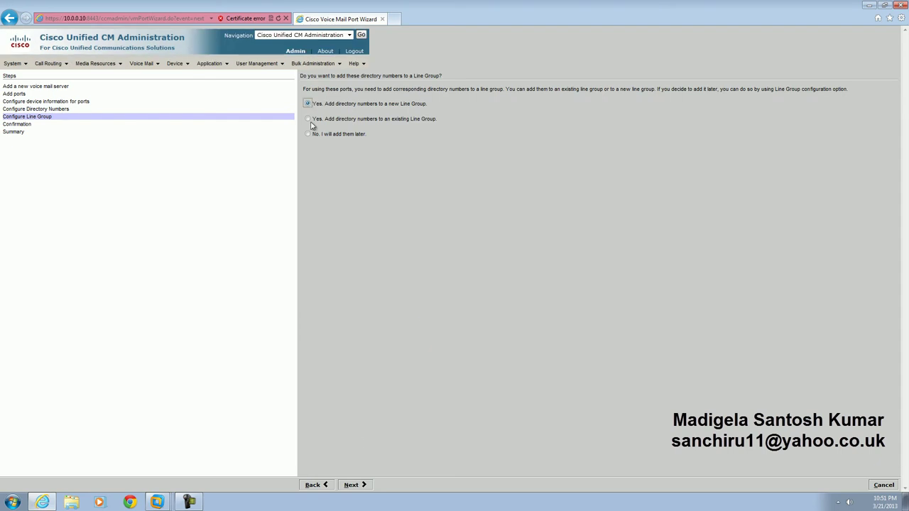
pyautogui.click(352, 485)
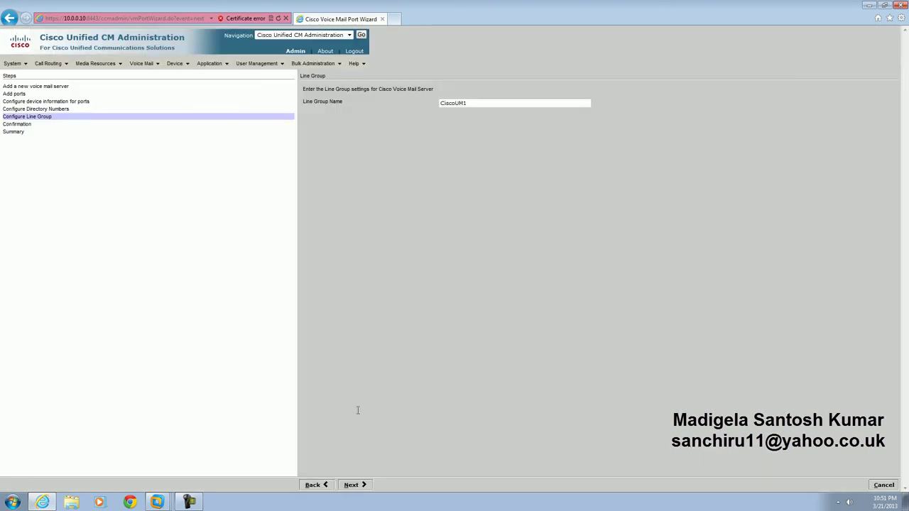
# Step: Name the line group CiscoUM7 after CiscoUM1 and CiscoUM5 are rejected as duplicates
pyautogui.click(361, 487)
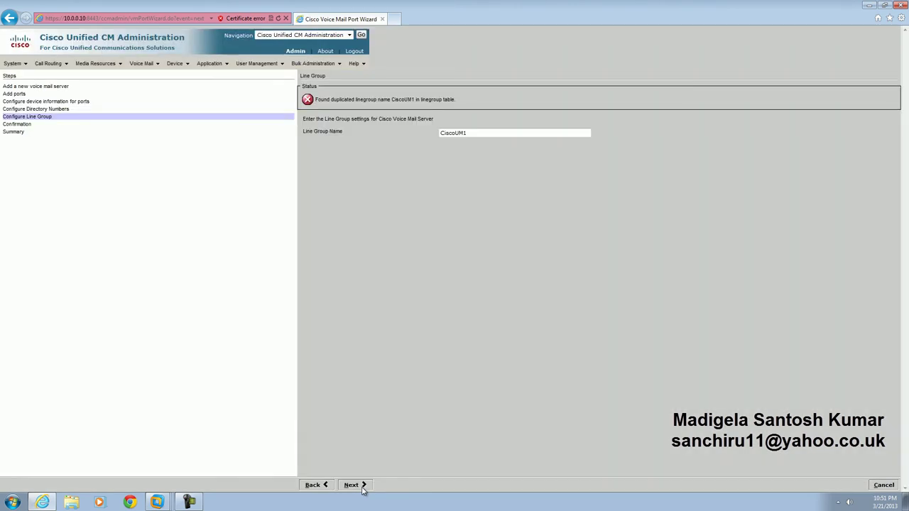
pyautogui.click(470, 134)
pyautogui.click(353, 485)
pyautogui.click(486, 133)
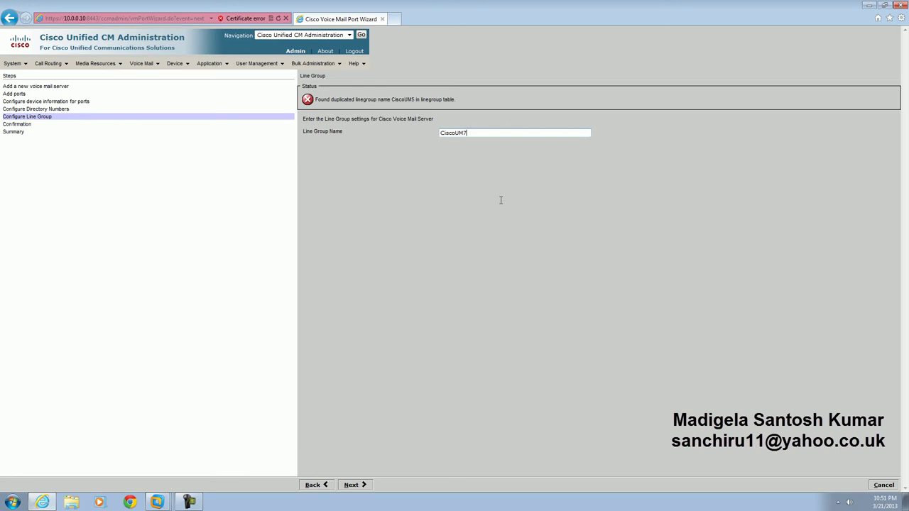
pyautogui.write('7')
pyautogui.click(353, 485)
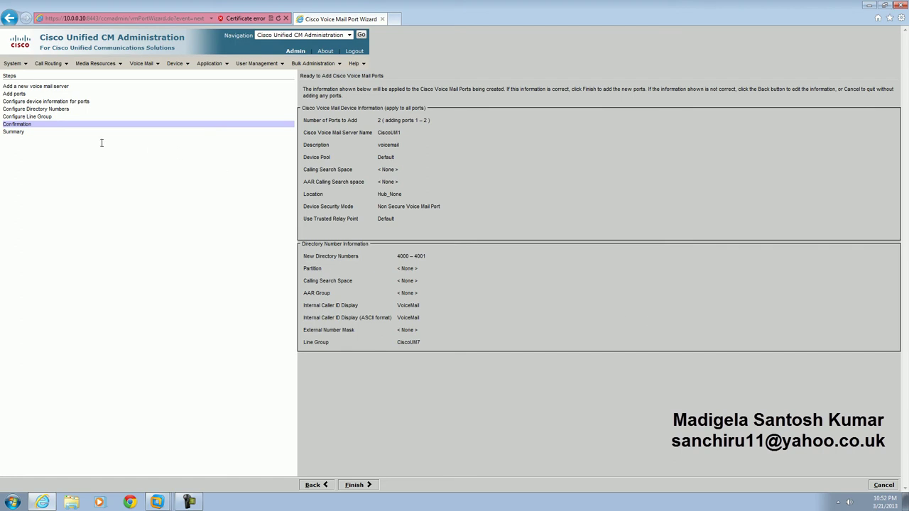
# Step: Return to the wizard's first step and change the voicemail server name to CiscoUM7
pyautogui.click(329, 485)
pyautogui.click(330, 485)
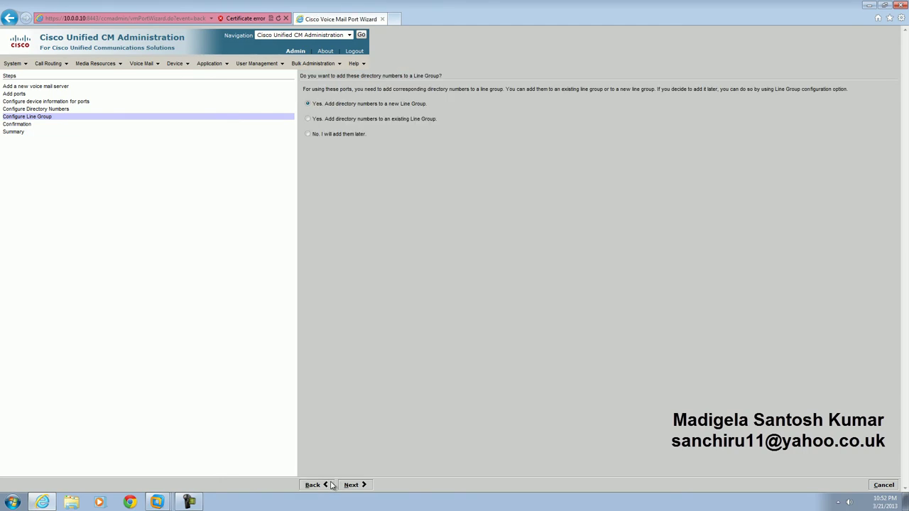
pyautogui.click(330, 485)
pyautogui.click(329, 485)
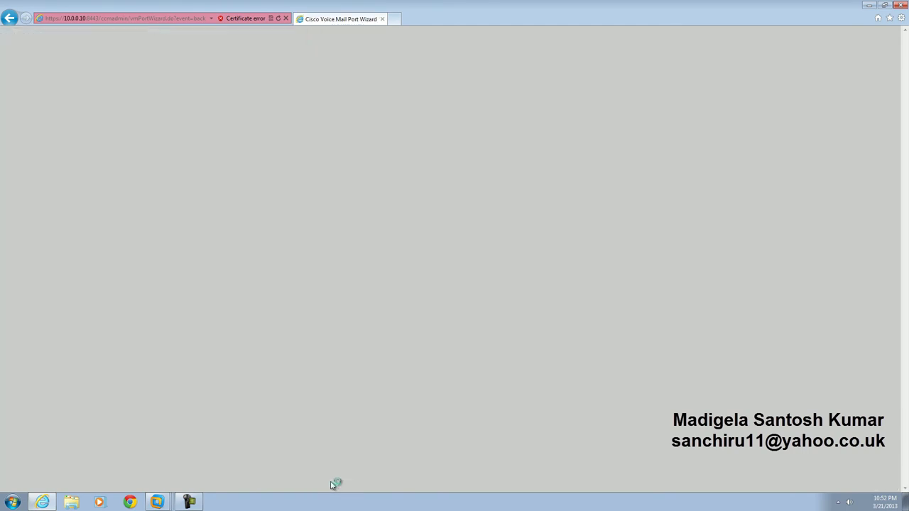
pyautogui.click(330, 485)
pyautogui.click(330, 485)
pyautogui.click(480, 91)
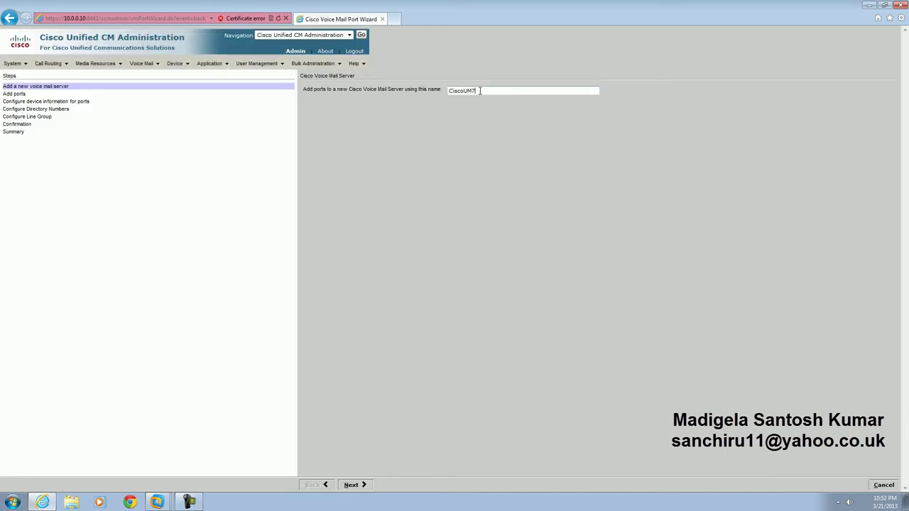
# Step: Advance through ports, device, directory number and line group steps to the confirmation summary
pyautogui.click(360, 485)
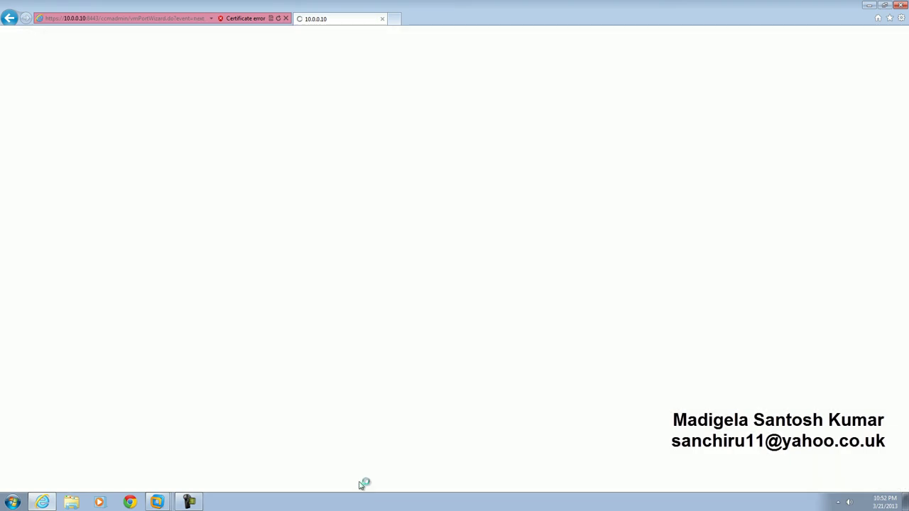
pyautogui.click(360, 485)
pyautogui.click(361, 485)
pyautogui.click(360, 485)
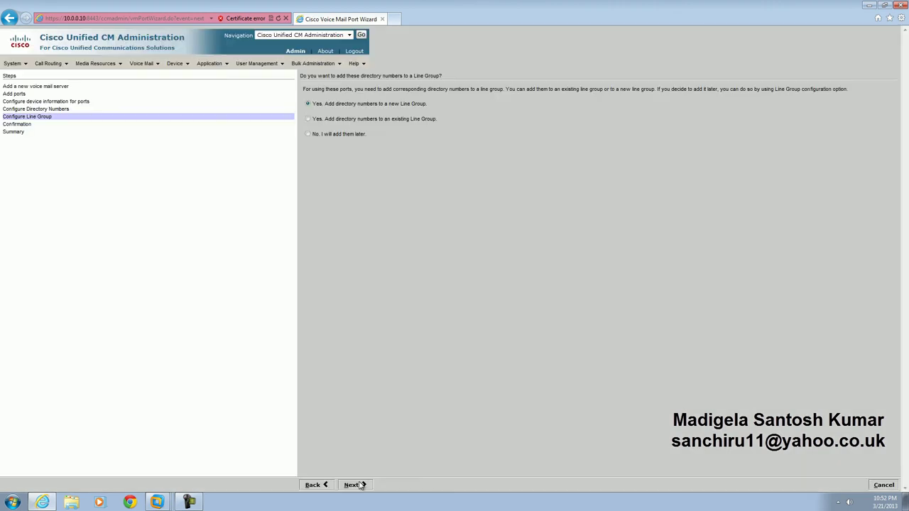
pyautogui.click(360, 485)
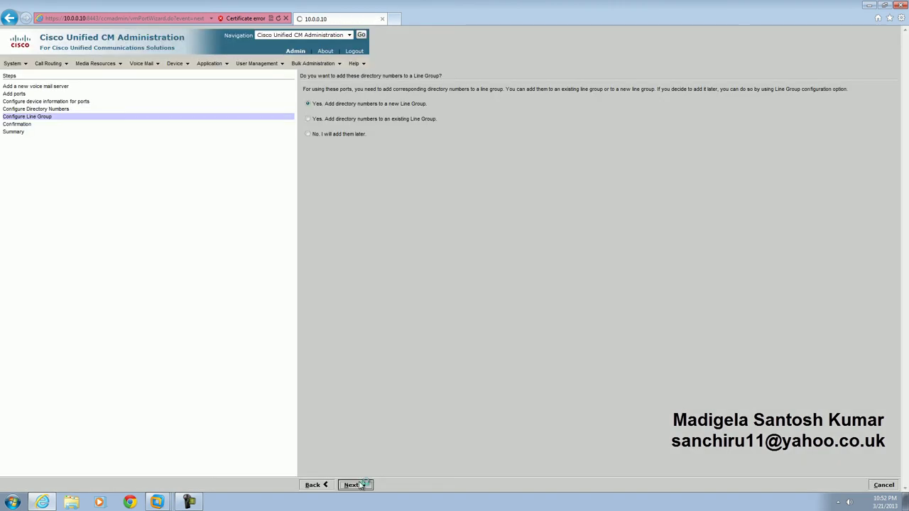
pyautogui.click(360, 485)
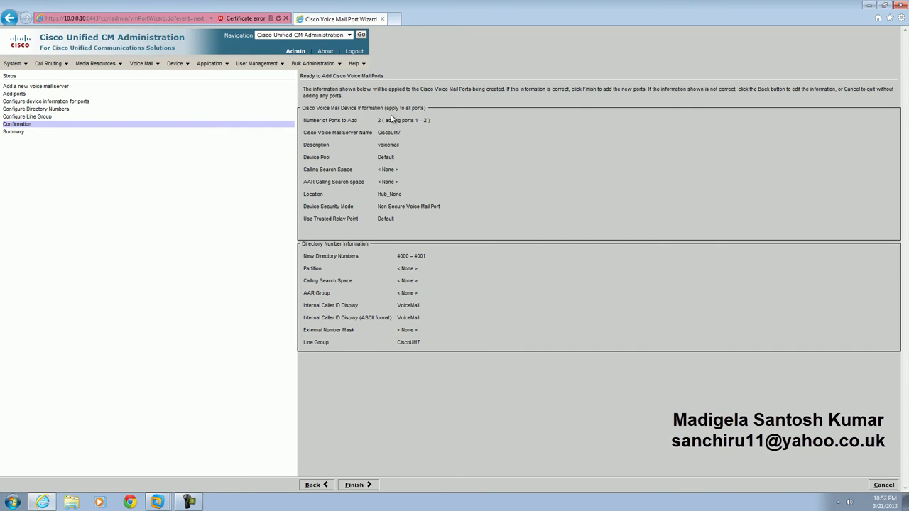
# Step: Verify server CiscoUM7 and line group CiscoUM7 on the summary, then create the 2 ports
pyautogui.doubleClick(376, 145)
pyautogui.doubleClick(390, 134)
pyautogui.moveTo(398, 342); pyautogui.dragTo(415, 347)
pyautogui.click(368, 488)
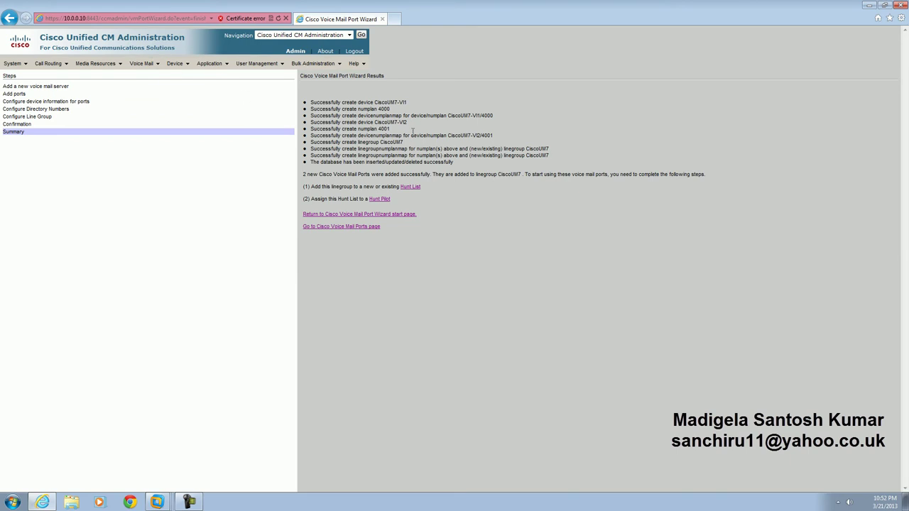
# Step: Add line group CiscoUM7 to the 'huntlist' hunt list and save
pyautogui.click(410, 186)
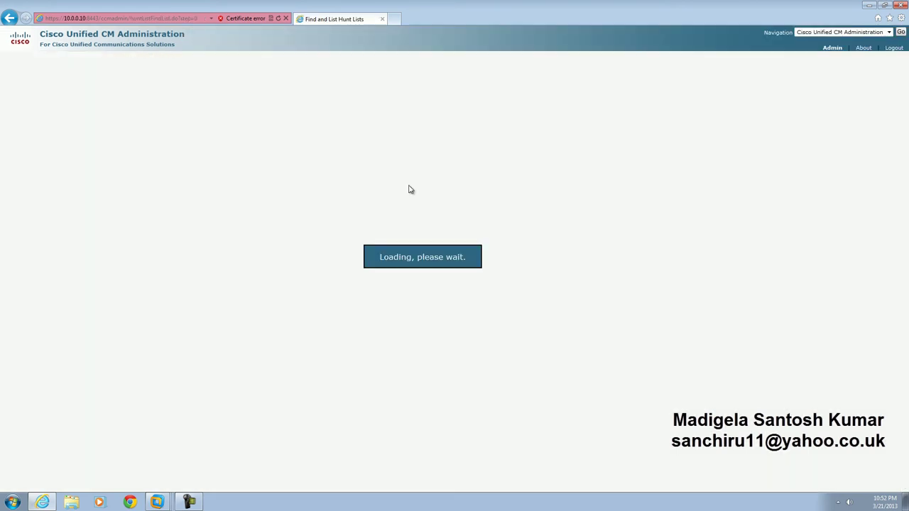
pyautogui.click(228, 123)
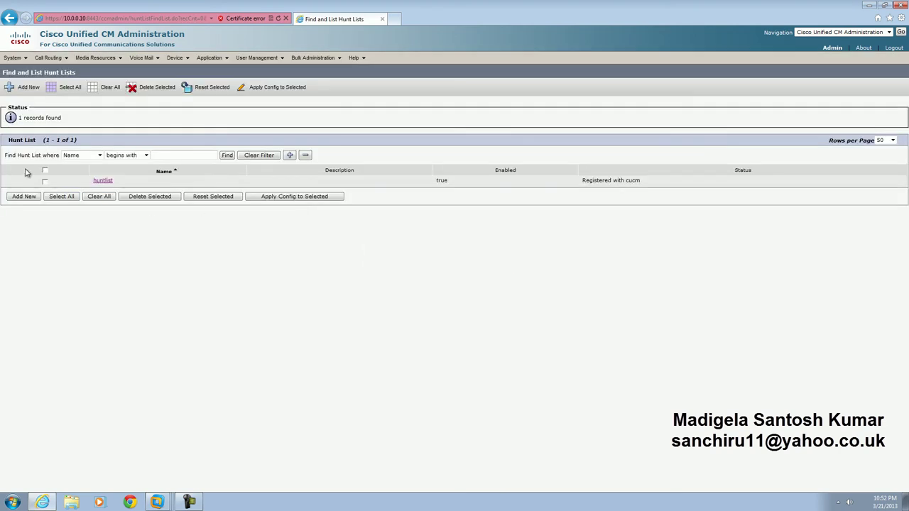
pyautogui.click(103, 181)
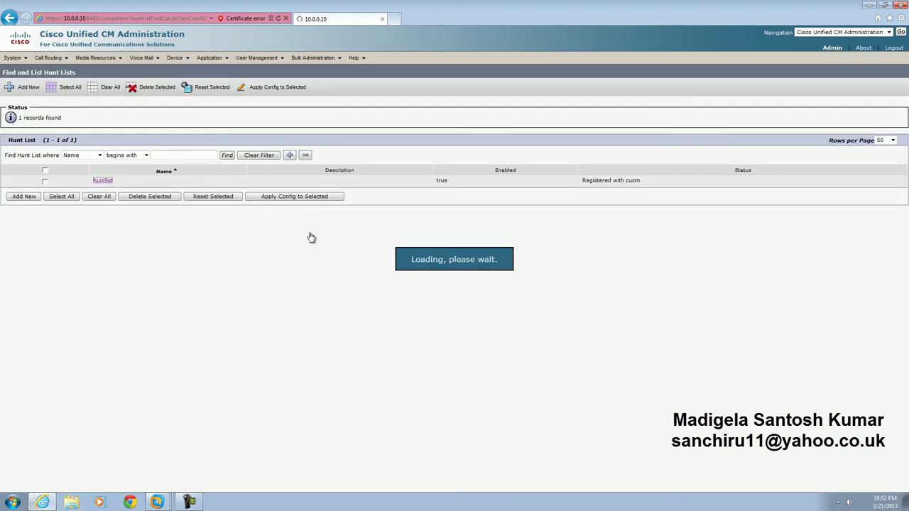
pyautogui.click(153, 151)
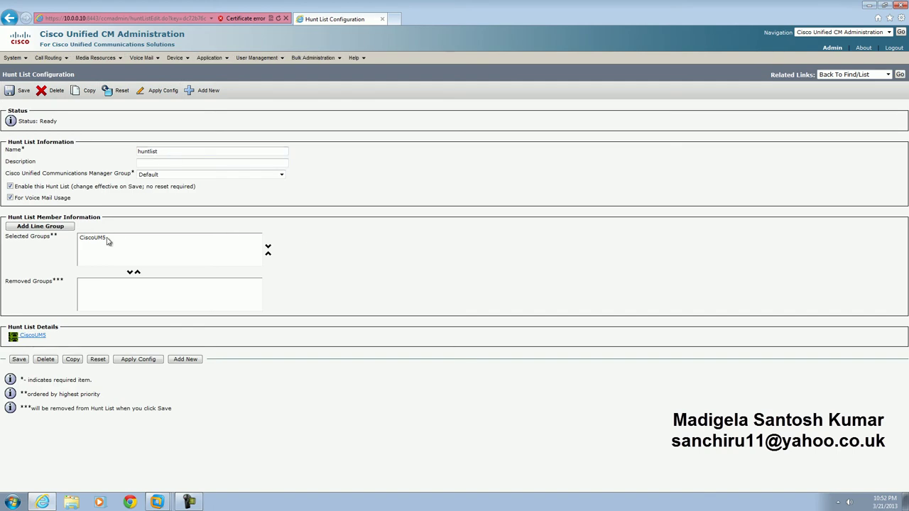
pyautogui.click(57, 227)
pyautogui.click(71, 153)
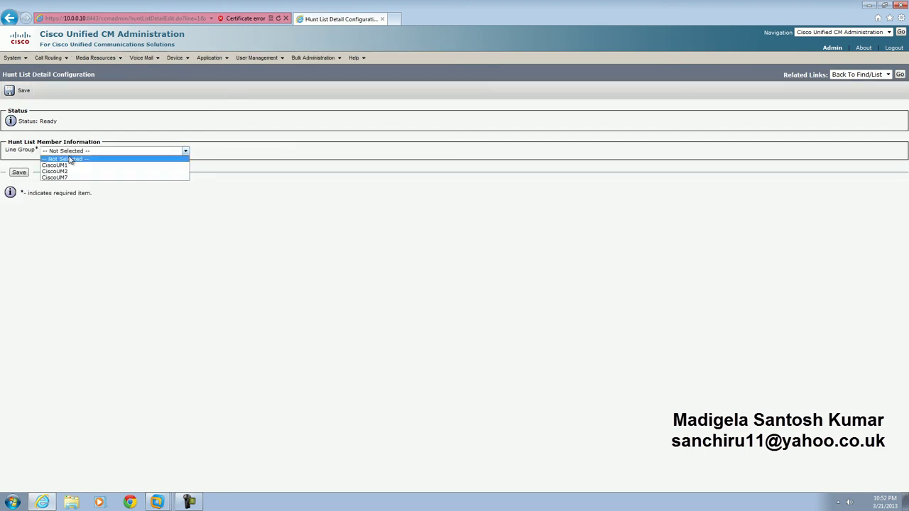
pyautogui.click(71, 182)
pyautogui.click(21, 174)
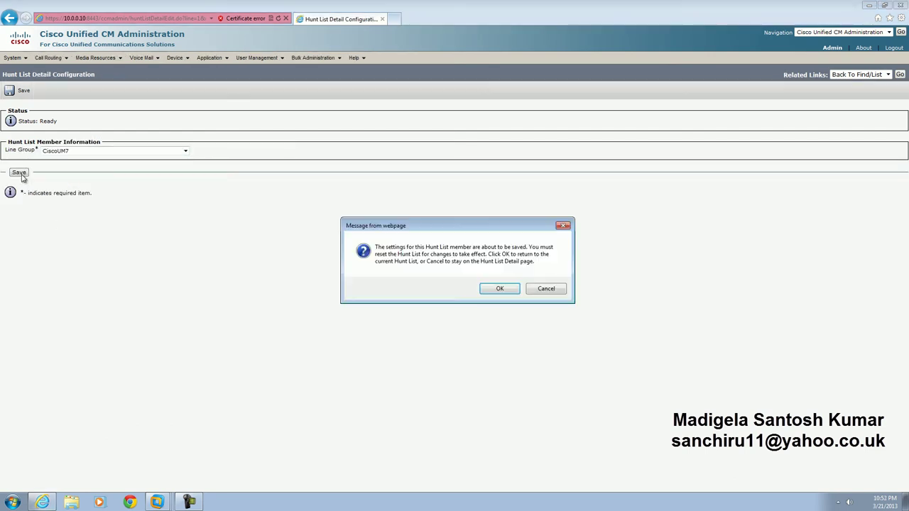
pyautogui.click(486, 290)
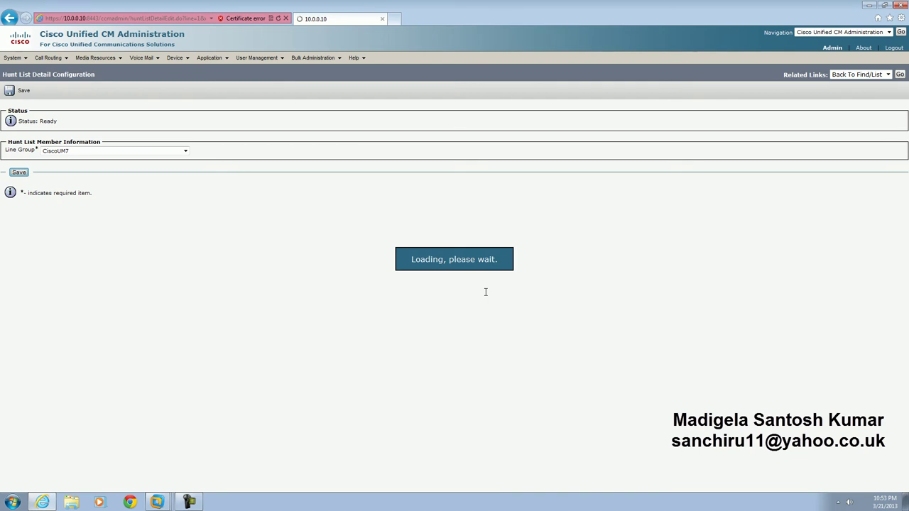
# Step: Remove line group CiscoUM5 from 'huntlist' and save the hunt list
pyautogui.click(105, 238)
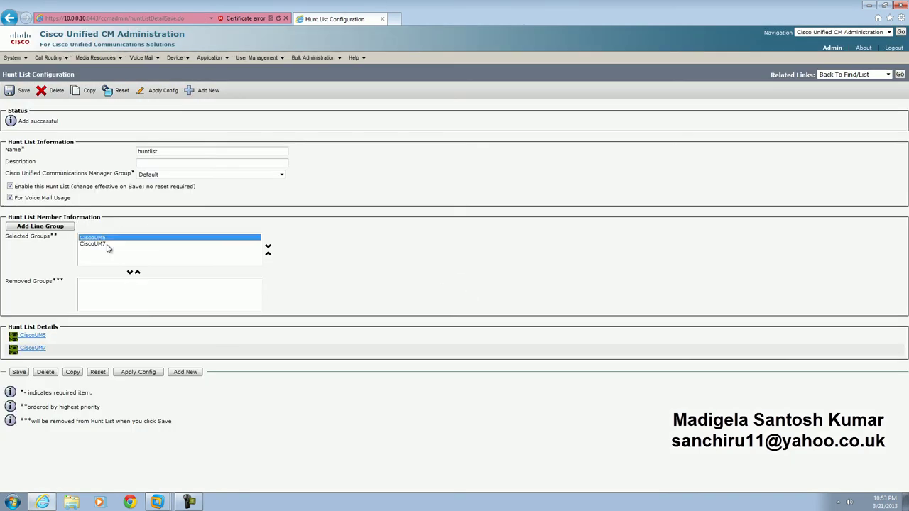
pyautogui.click(130, 273)
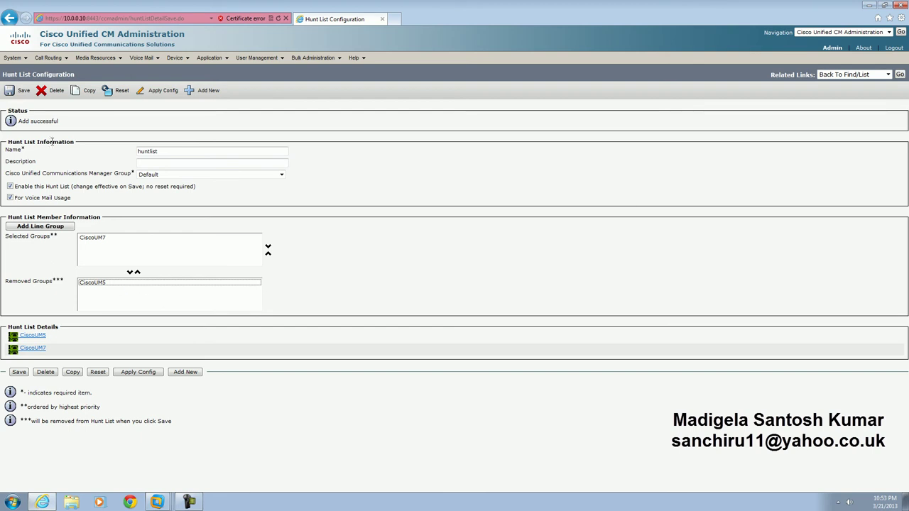
pyautogui.click(24, 92)
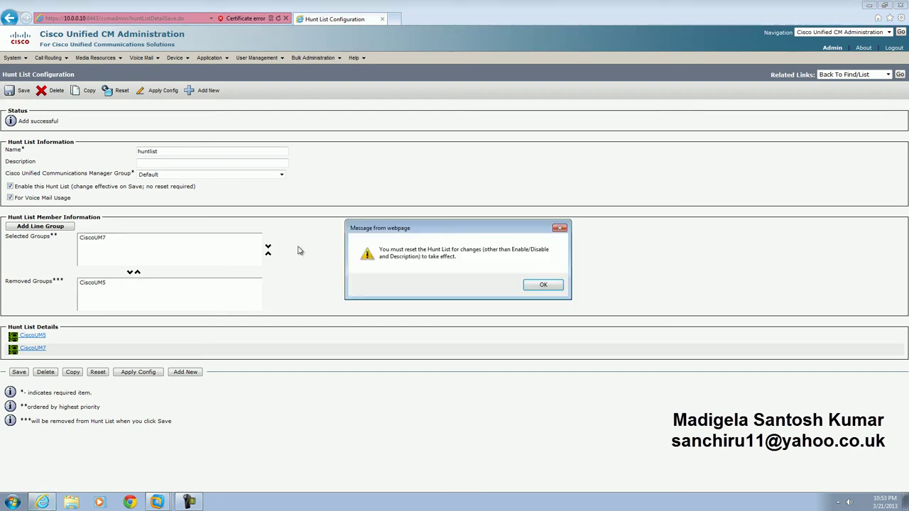
pyautogui.click(543, 285)
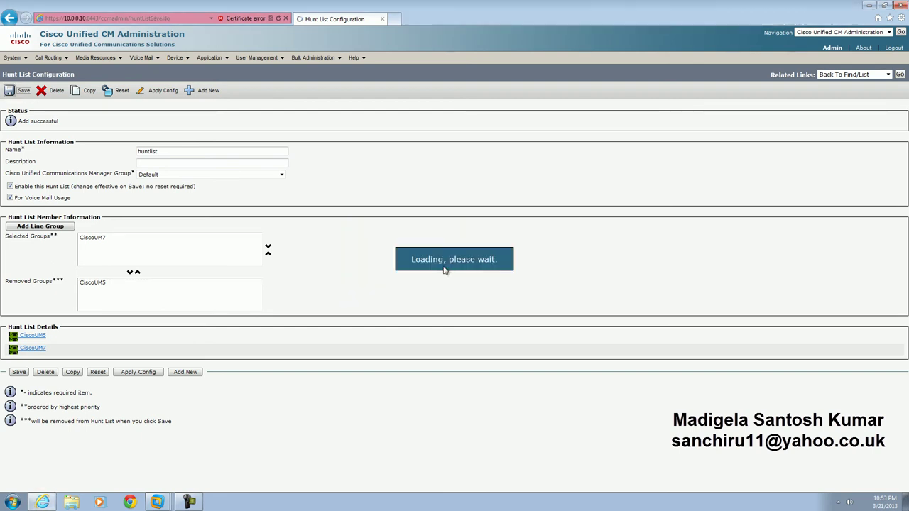
# Step: Apply the configuration to 'huntlist' and save it again
pyautogui.click(155, 91)
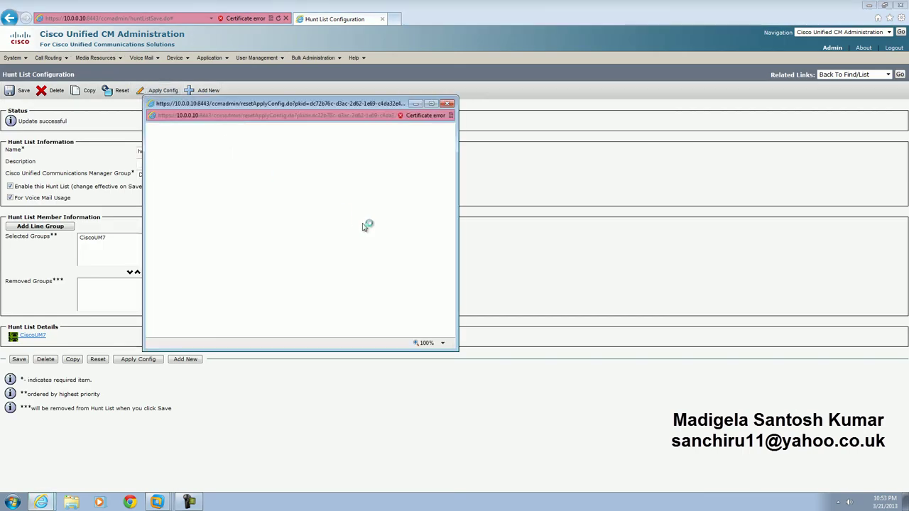
pyautogui.click(161, 240)
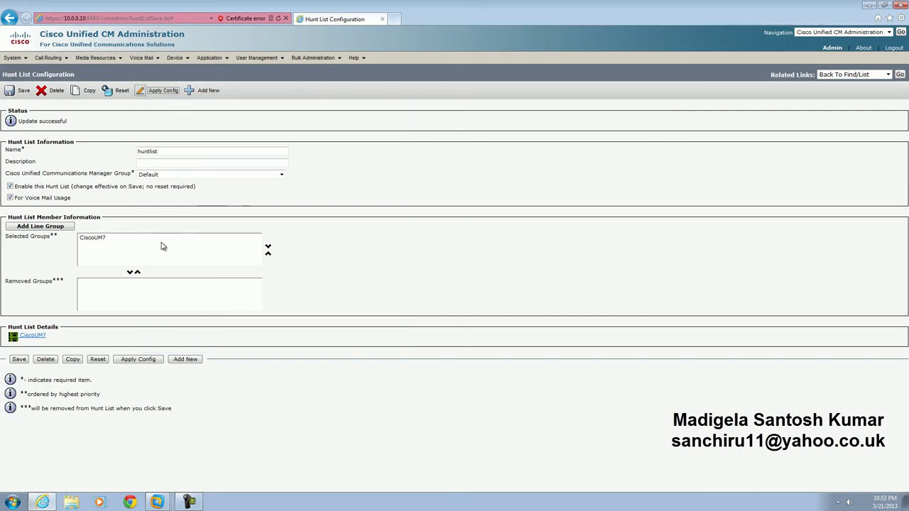
pyautogui.click(22, 91)
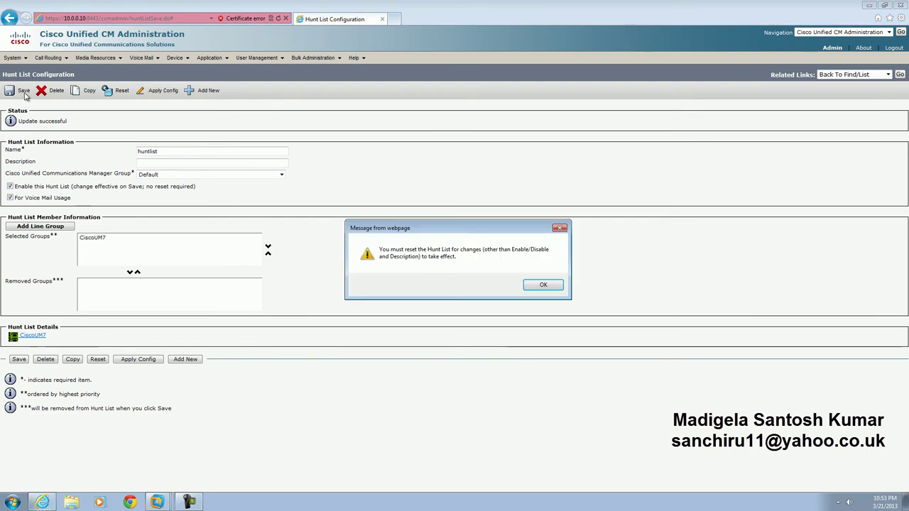
pyautogui.click(541, 284)
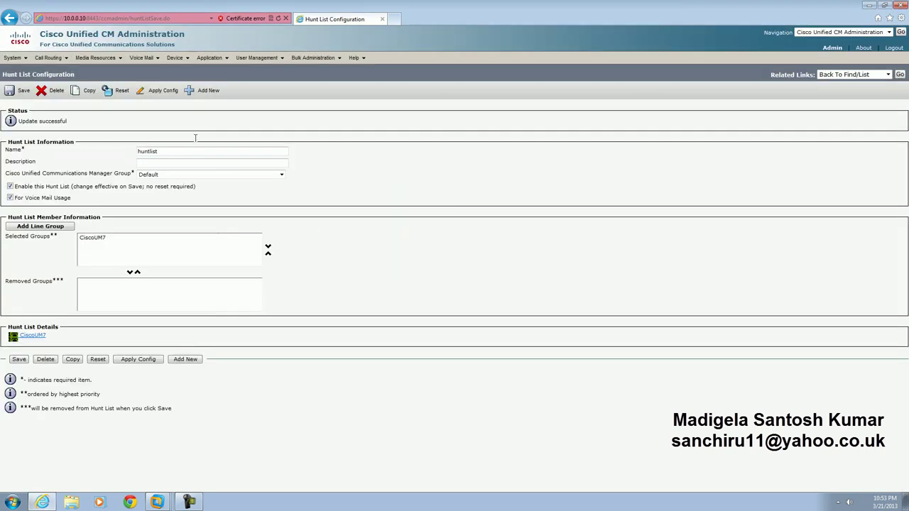
pyautogui.click(142, 57)
# Step: Change the 8800 hunt pilot pointing to 'huntlist' to pattern 9000 and save
pyautogui.click(167, 105)
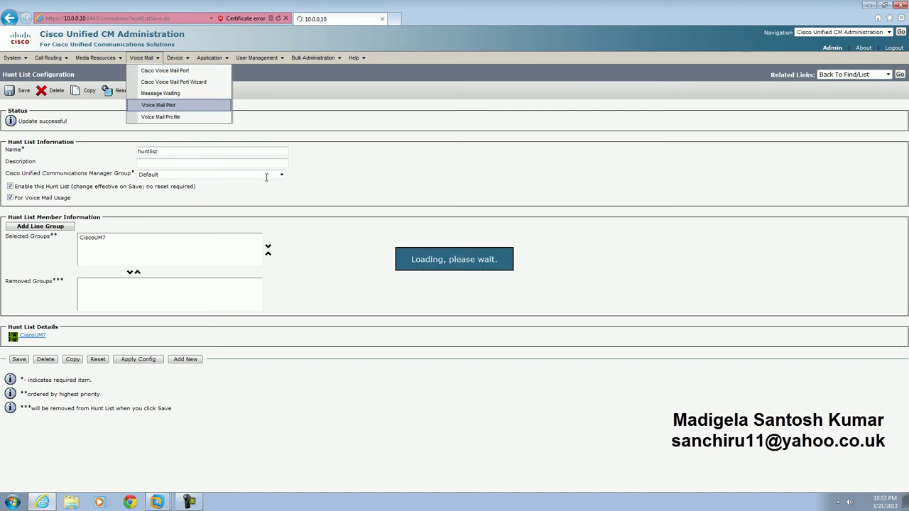
pyautogui.hotkey('alt', 'Left')
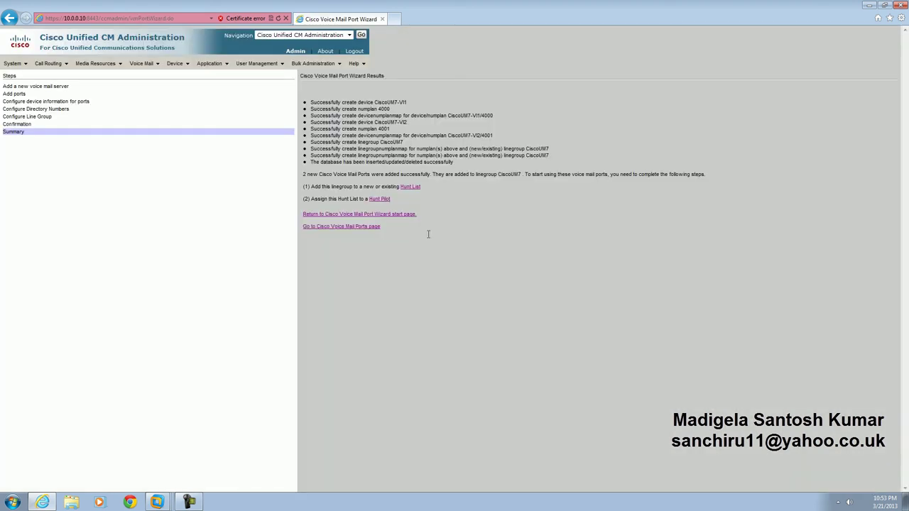
pyautogui.click(377, 199)
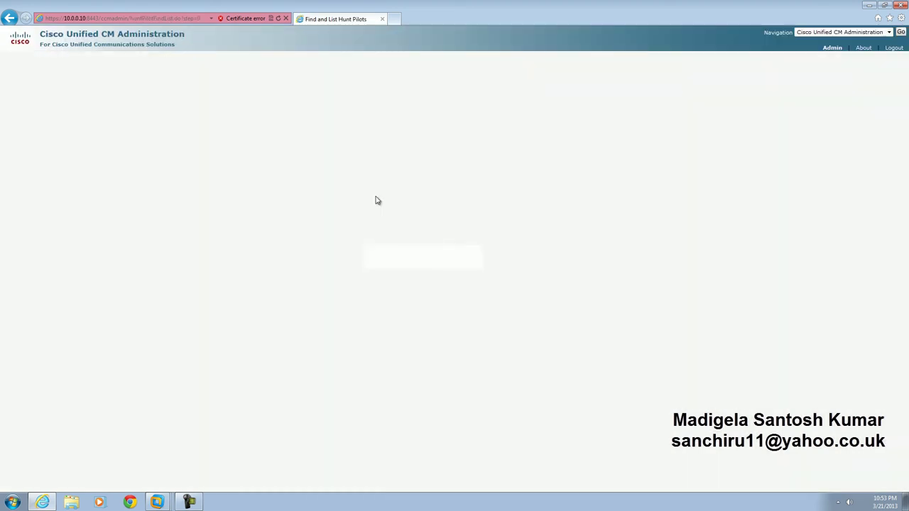
pyautogui.click(232, 122)
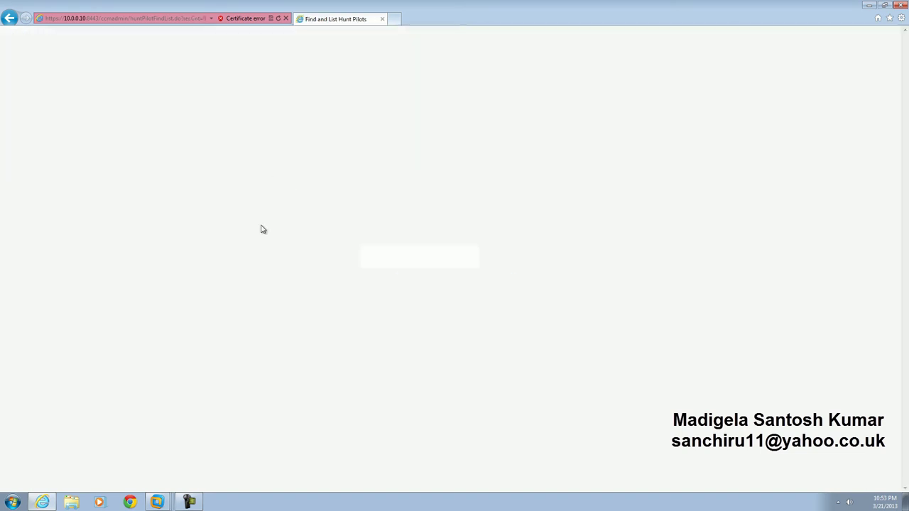
pyautogui.click(86, 181)
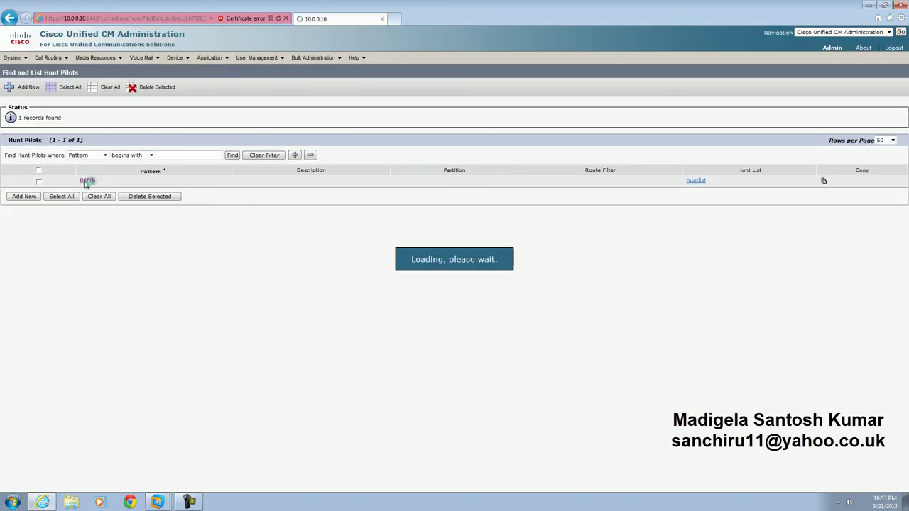
pyautogui.write('9000')
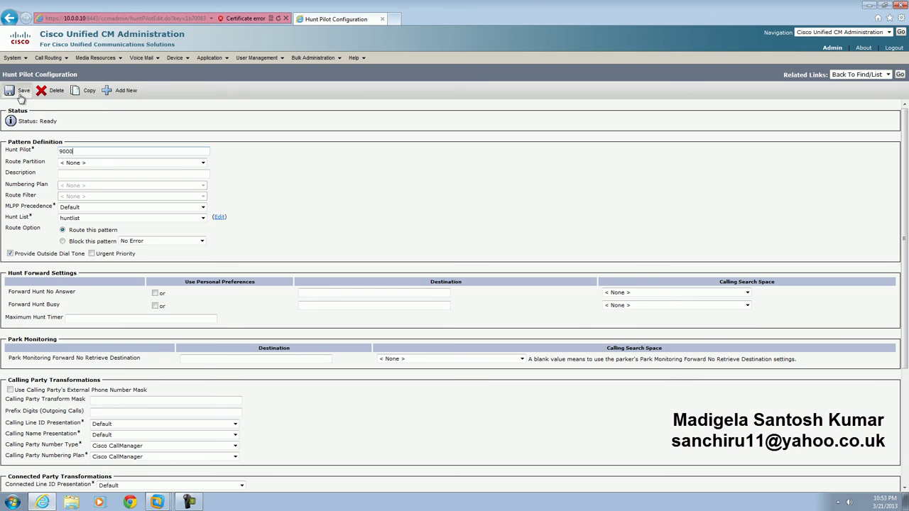
pyautogui.click(22, 92)
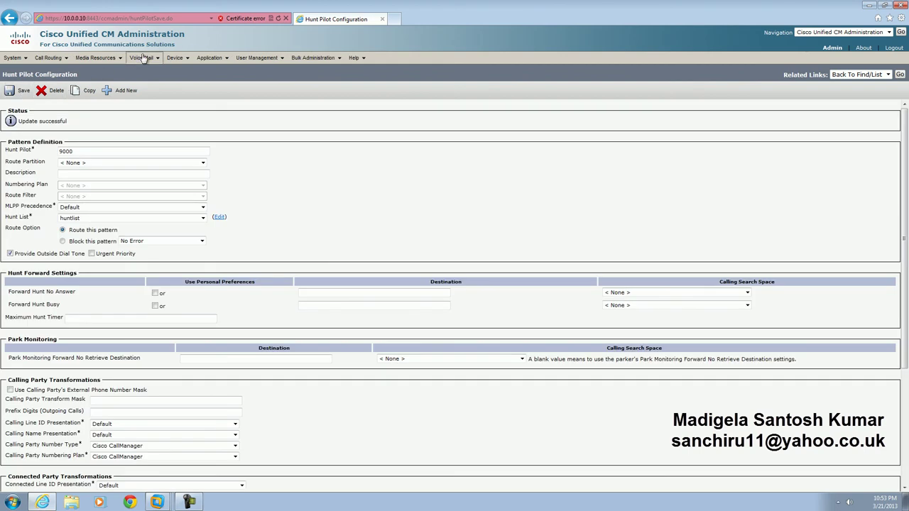
# Step: In CUCM, go from the Voice Mail Pilot list to the Voice Mail Port list and run Find
pyautogui.moveTo(144, 58)
pyautogui.click(157, 105)
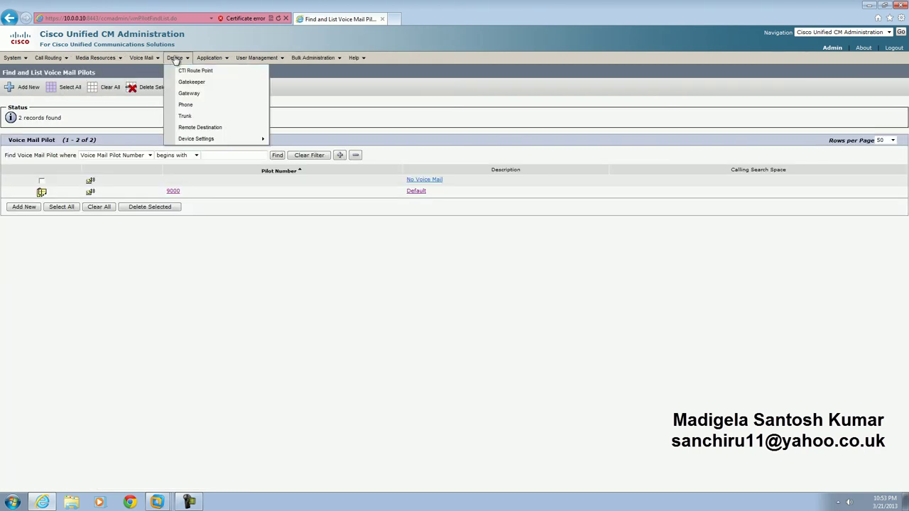
pyautogui.click(146, 71)
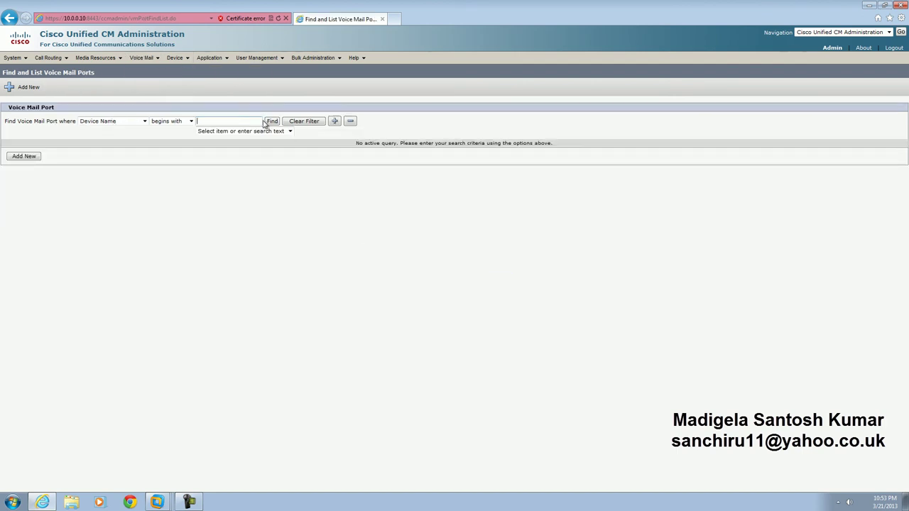
pyautogui.click(272, 120)
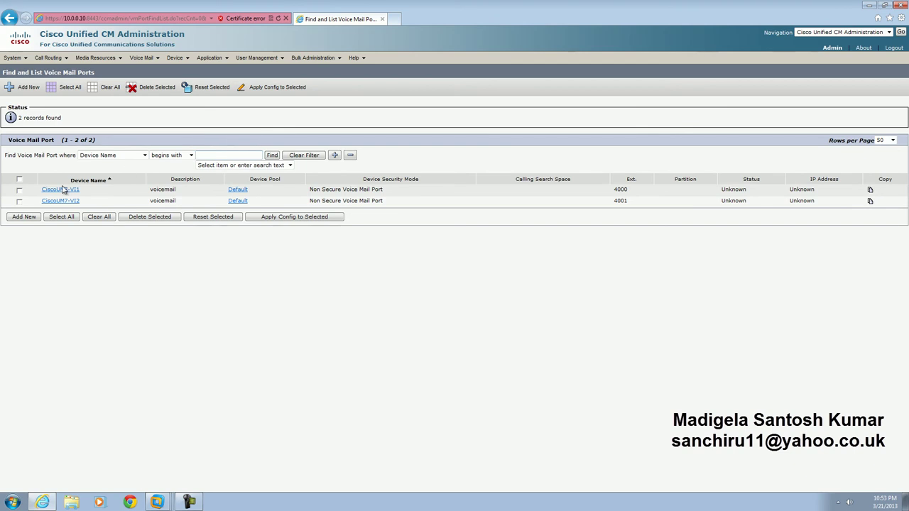
# Step: Load 10.0.0.30 in a new tab and sign in to Unity Connection Administration past the certificate warning
pyautogui.click(395, 19)
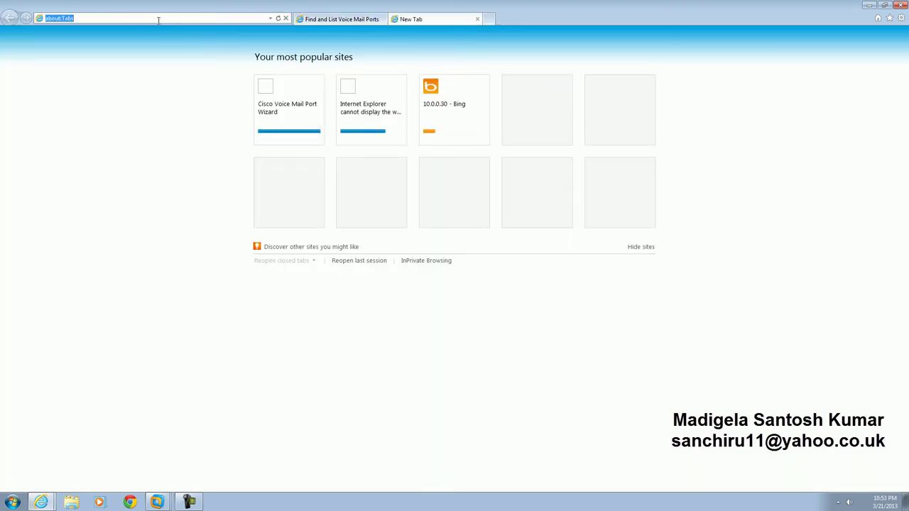
pyautogui.write('10.0.0.30')
pyautogui.press('Down')
pyautogui.press('Return')
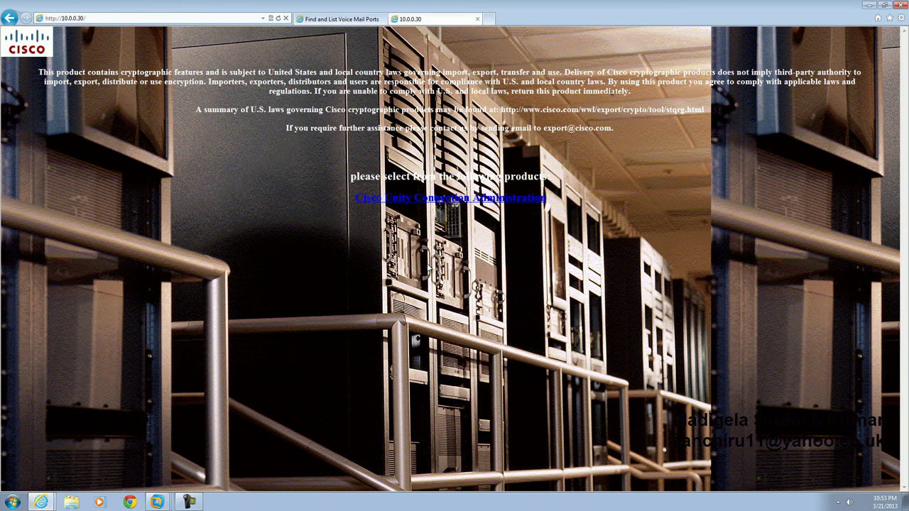
pyautogui.click(492, 200)
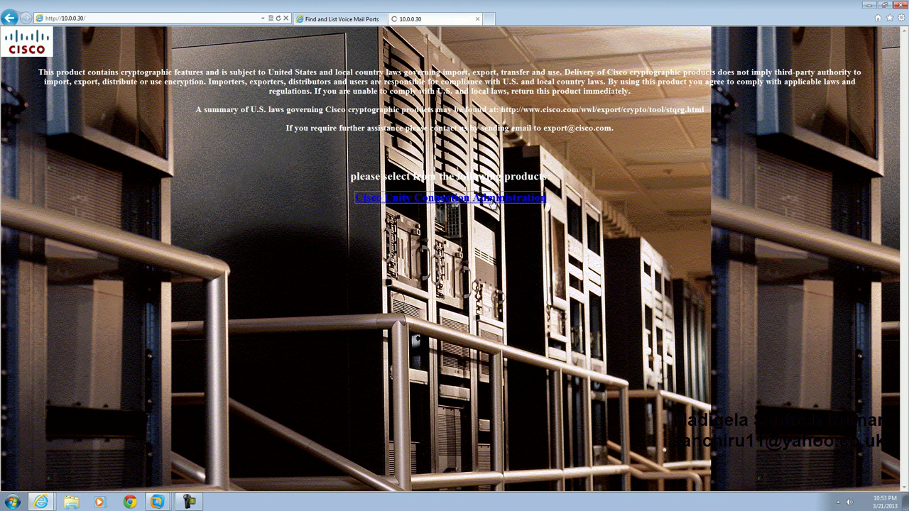
pyautogui.click(108, 154)
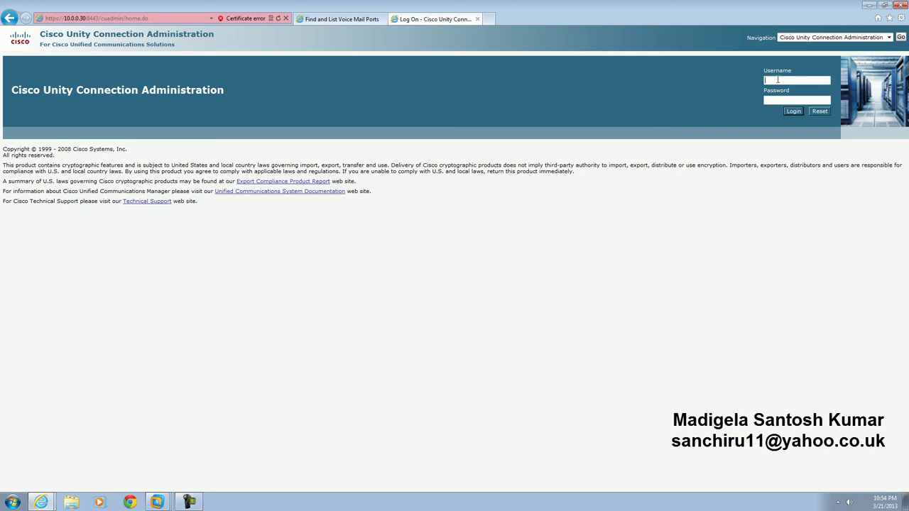
pyautogui.press('Tab')
pyautogui.press('Return')
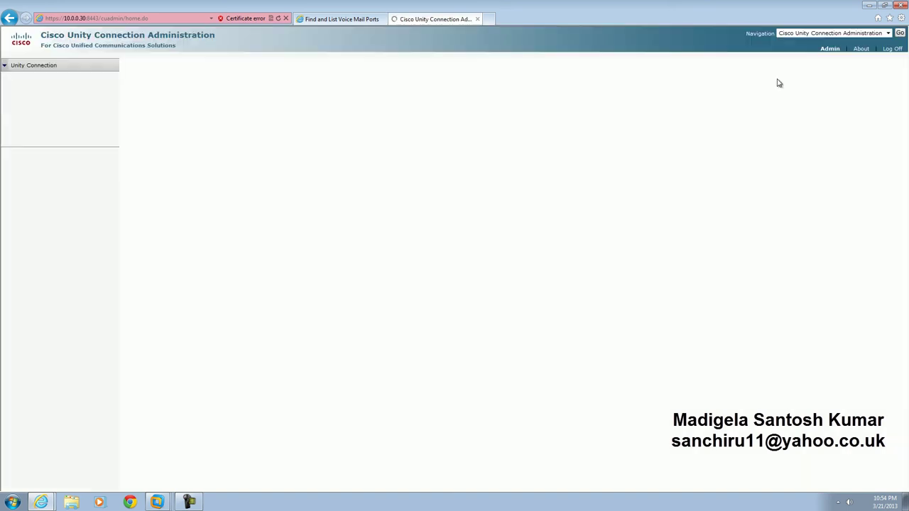
# Step: Add 2 Unity Connection ports in port group PhoneSystem-1 on server cuc
pyautogui.click(117, 425)
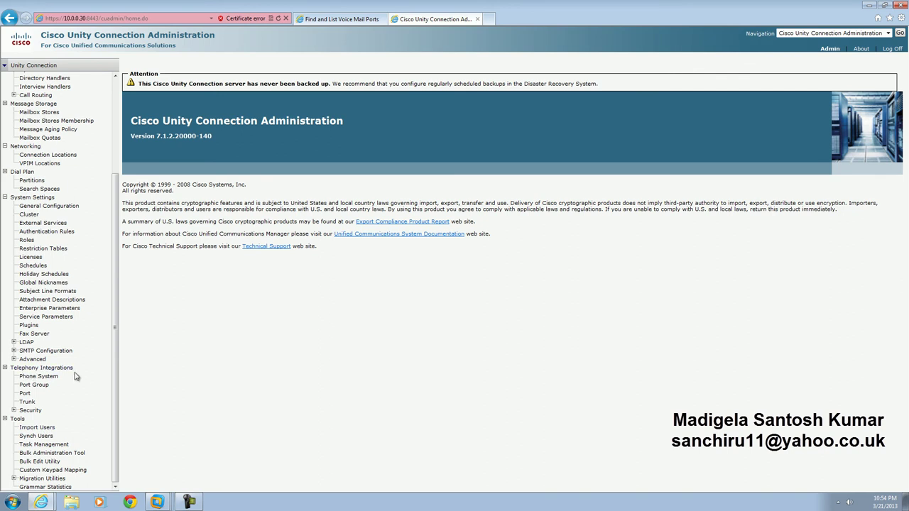
pyautogui.moveTo(80, 371); pyautogui.dragTo(27, 400)
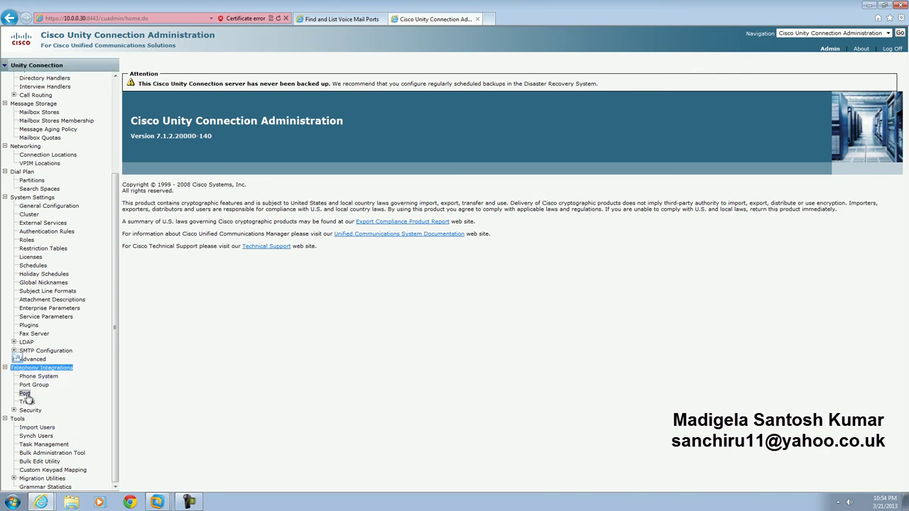
pyautogui.click(25, 394)
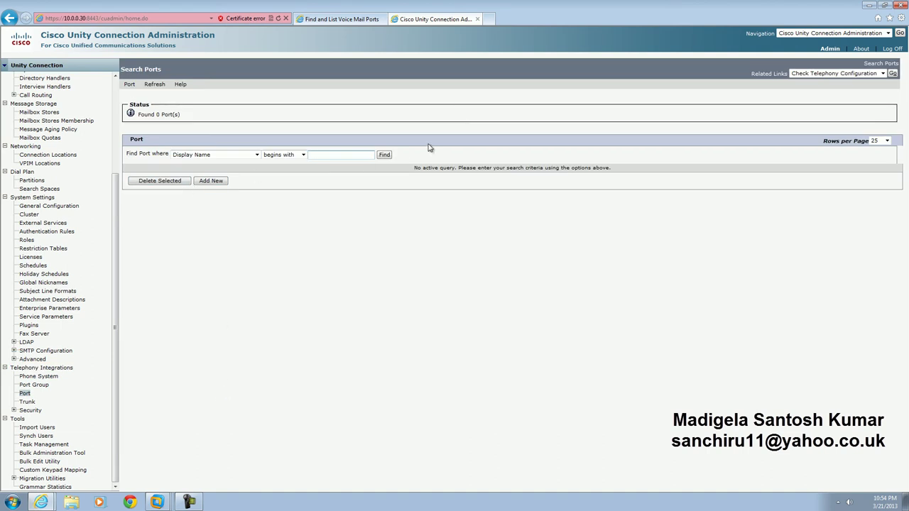
pyautogui.click(384, 157)
pyautogui.click(226, 182)
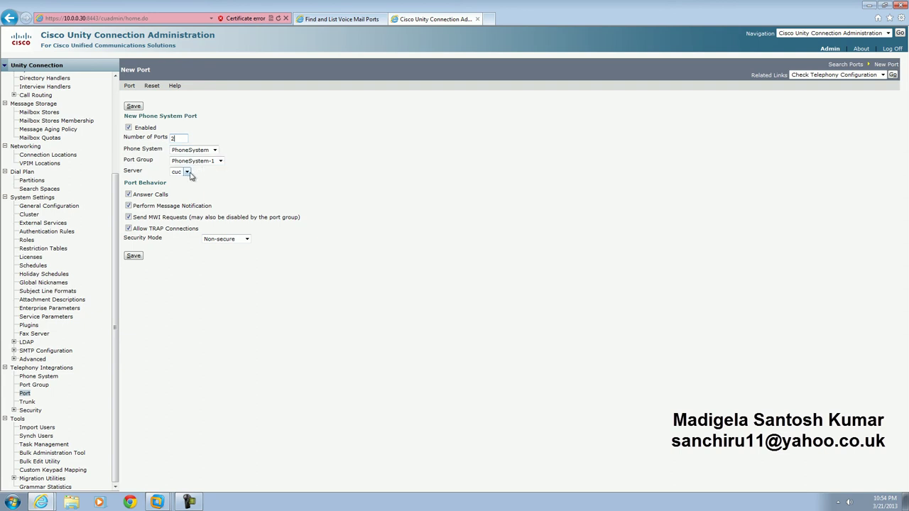
pyautogui.click(138, 258)
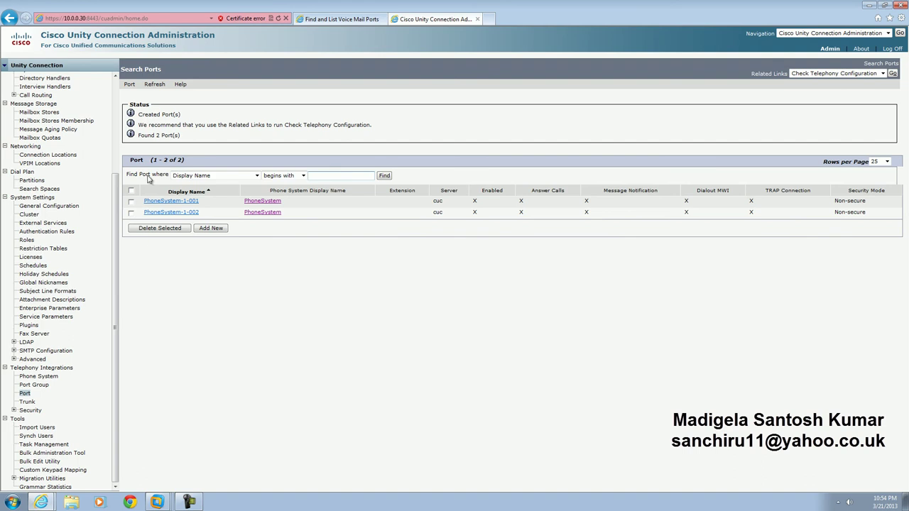
# Step: Change the PhoneSystem-1 port group's Device Name Prefix to CiscoUM7-VI and save it
pyautogui.click(37, 385)
pyautogui.click(176, 182)
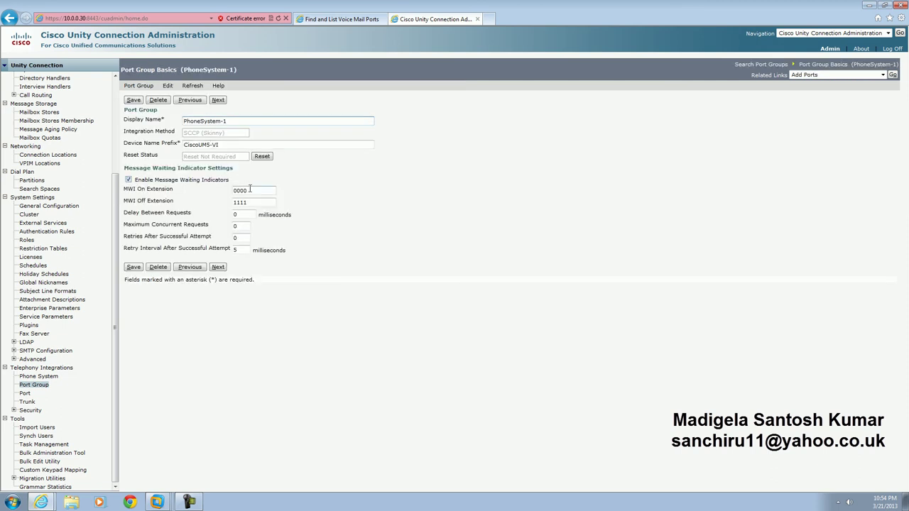
pyautogui.moveTo(250, 188); pyautogui.dragTo(207, 206)
pyautogui.click(207, 145)
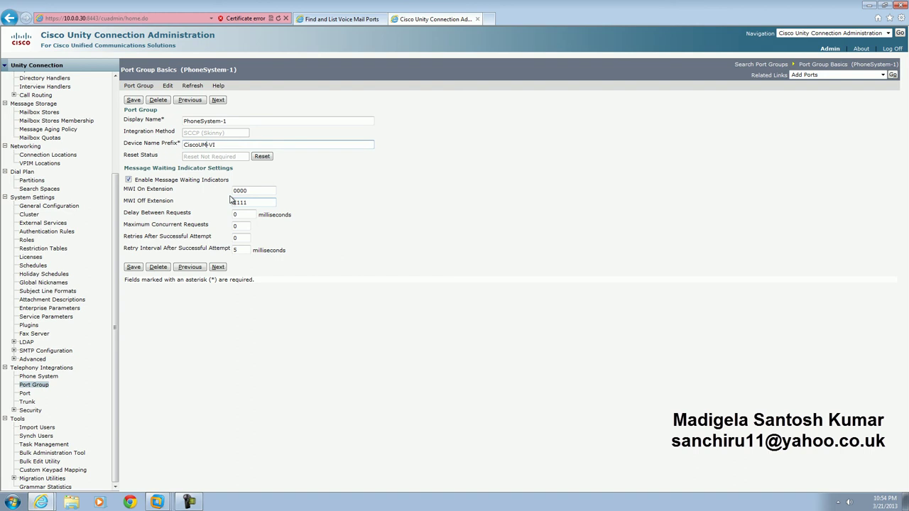
pyautogui.click(135, 270)
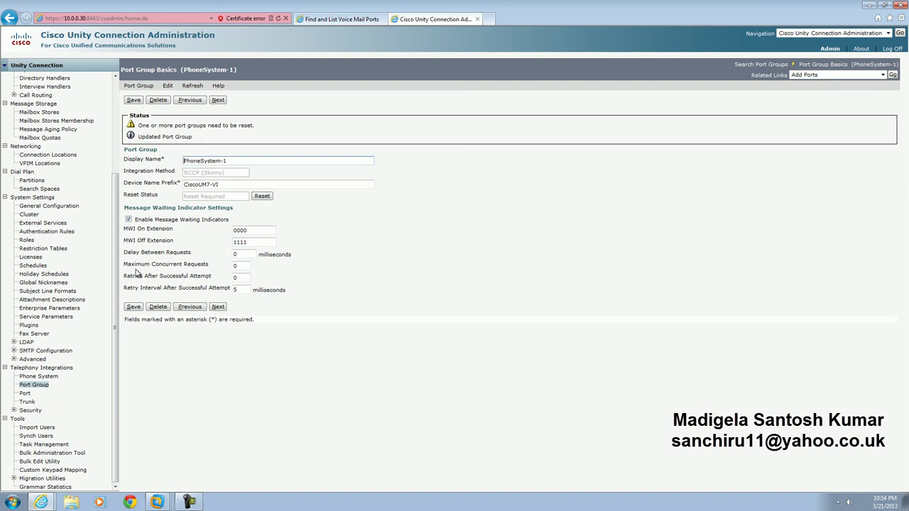
pyautogui.click(39, 377)
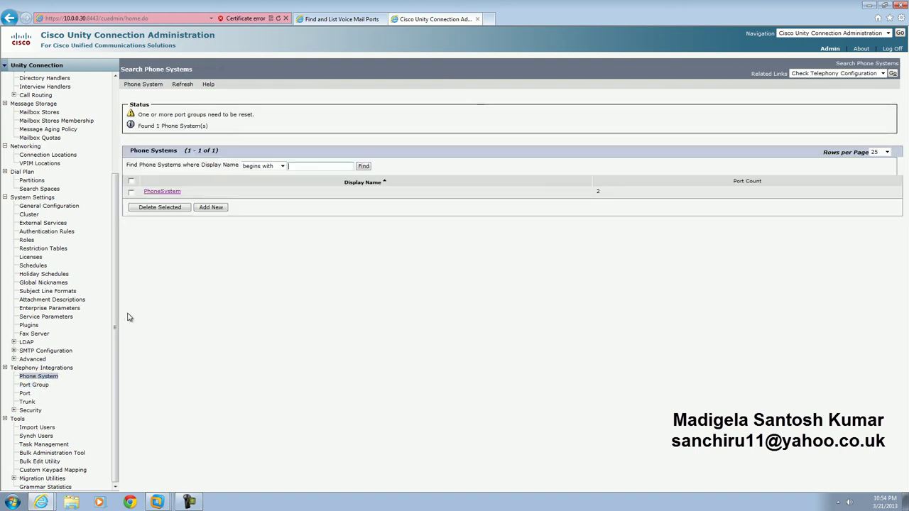
# Step: Save and refresh the PhoneSystem phone system settings, then show the Port Groups list
pyautogui.click(175, 195)
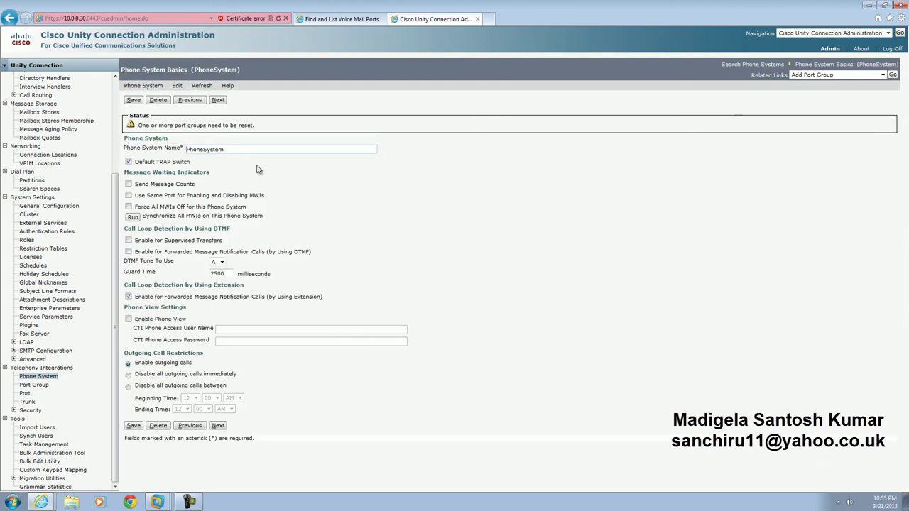
pyautogui.click(138, 104)
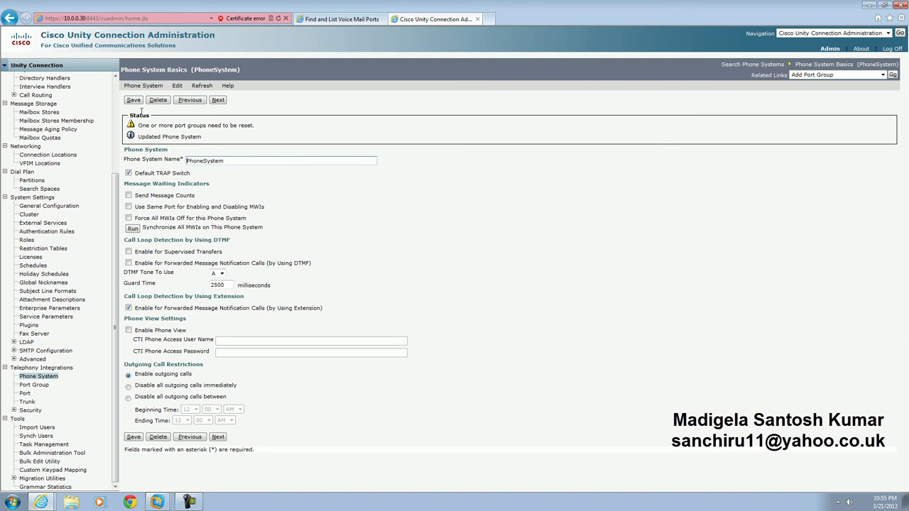
pyautogui.click(199, 86)
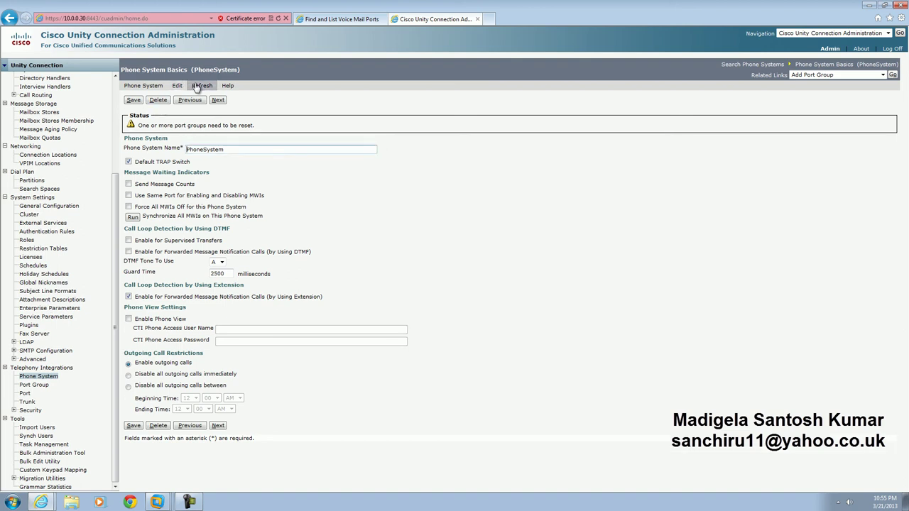
pyautogui.click(32, 386)
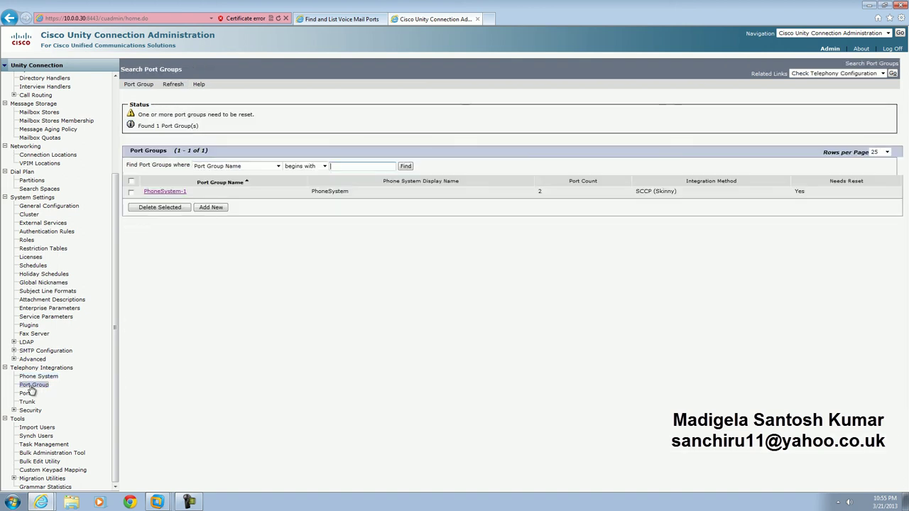
# Step: Delete the existing PhoneSystem-1 port group
pyautogui.click(131, 192)
pyautogui.click(139, 207)
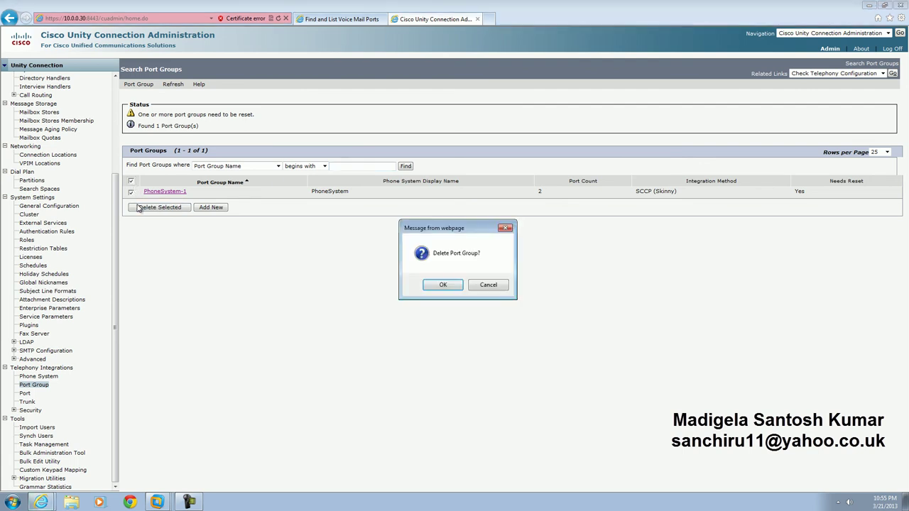
pyautogui.click(449, 284)
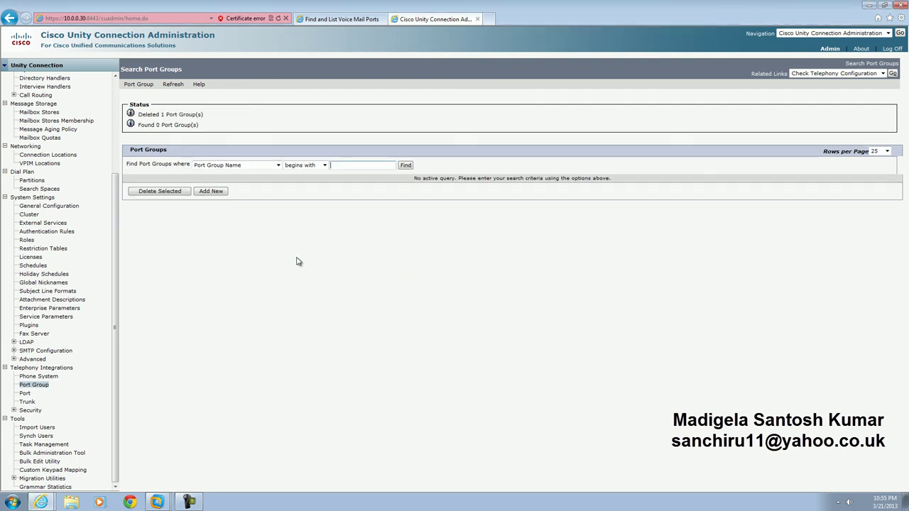
# Step: Start a new port group with Device Name Prefix CiscoUM7-VI, copied from the CUCM port name CiscoUM7-VI1
pyautogui.click(211, 191)
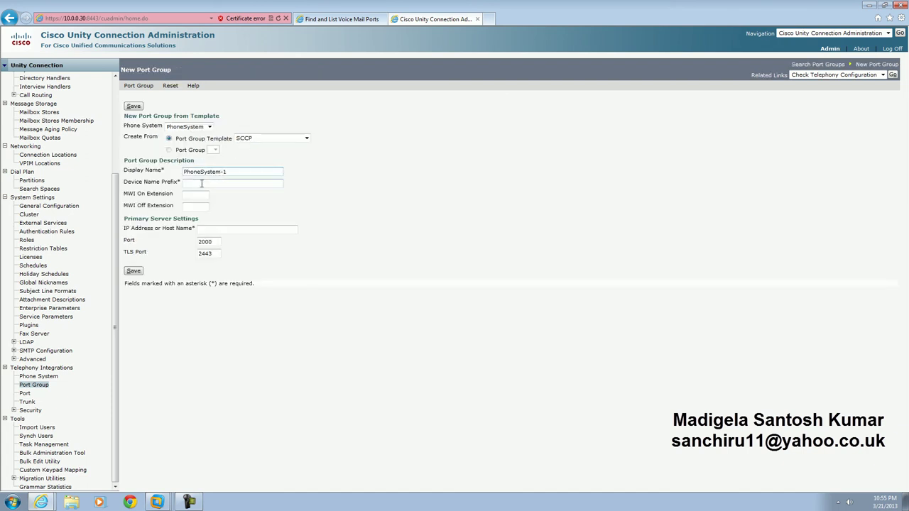
pyautogui.click(341, 20)
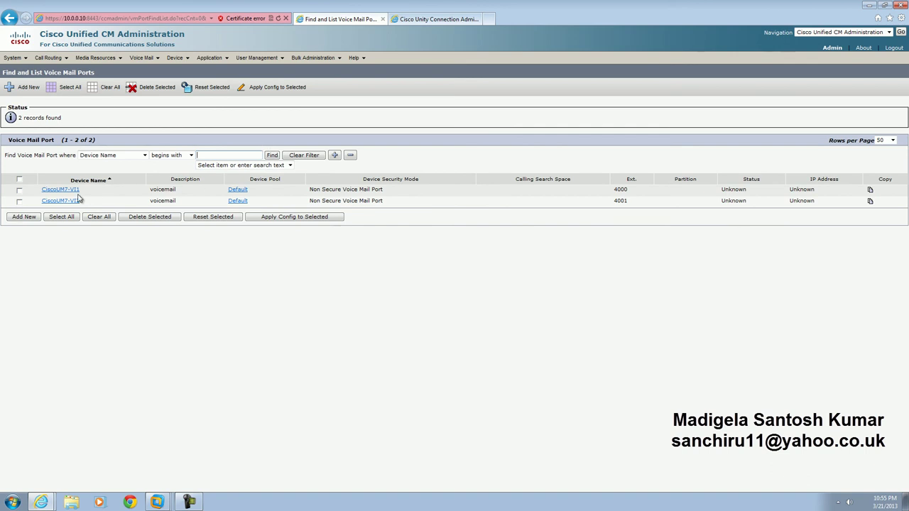
pyautogui.moveTo(38, 191); pyautogui.dragTo(91, 195)
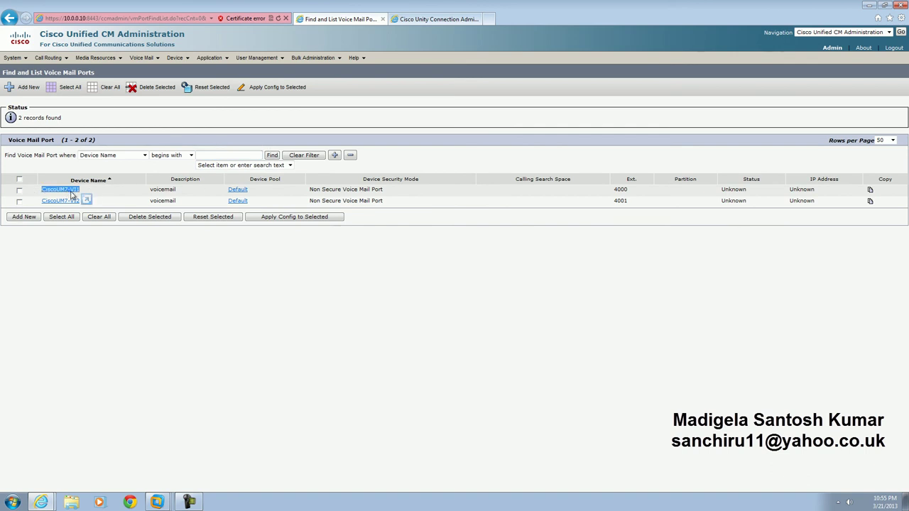
pyautogui.rightClick(67, 193)
pyautogui.click(108, 262)
pyautogui.click(419, 20)
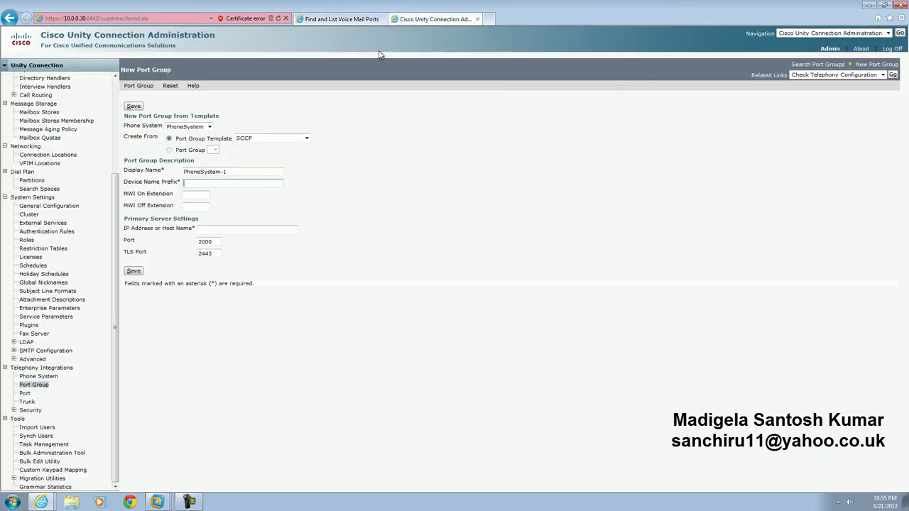
pyautogui.rightClick(195, 185)
pyautogui.click(214, 230)
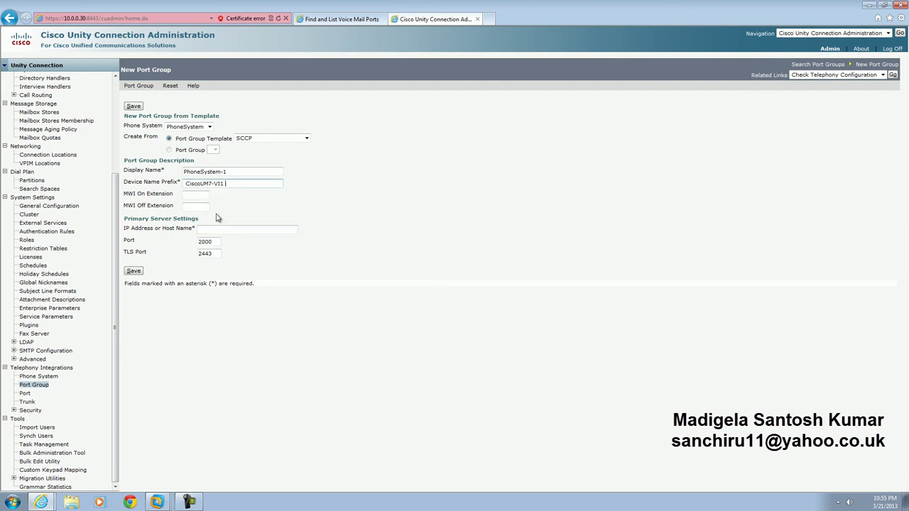
pyautogui.press('Delete')
# Step: Set MWI On 0000, MWI Off 1111 and server address 10.0.0.10, then save the port group
pyautogui.click(196, 194)
pyautogui.write('0000')
pyautogui.click(200, 206)
pyautogui.write('1111')
pyautogui.click(134, 271)
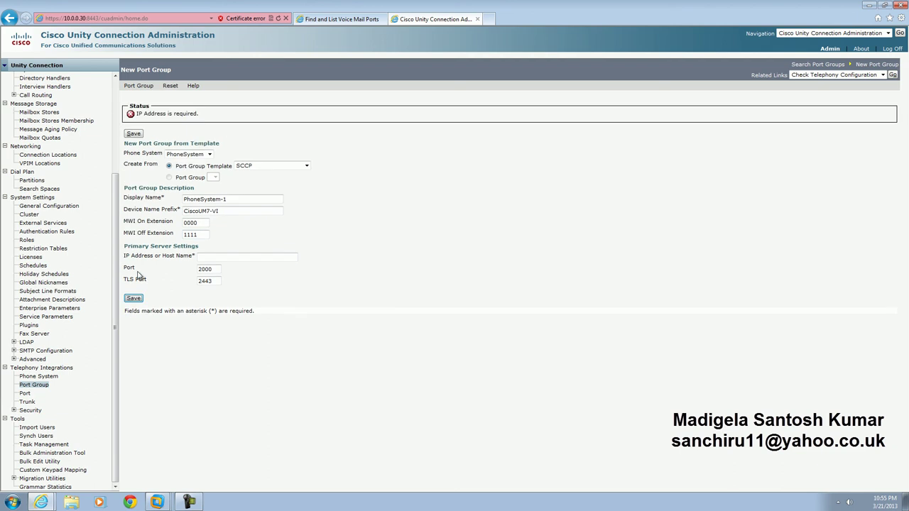
pyautogui.click(217, 257)
pyautogui.write('10.0.0.10')
pyautogui.click(135, 299)
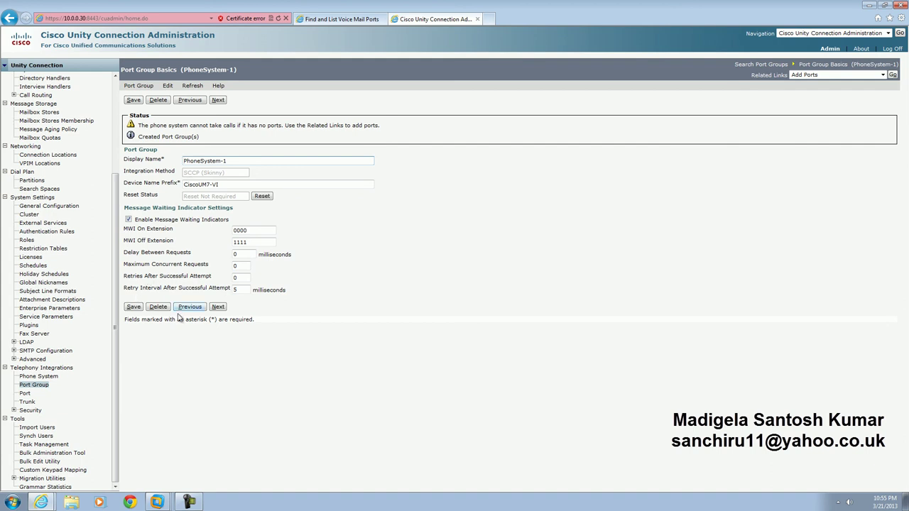
pyautogui.click(26, 395)
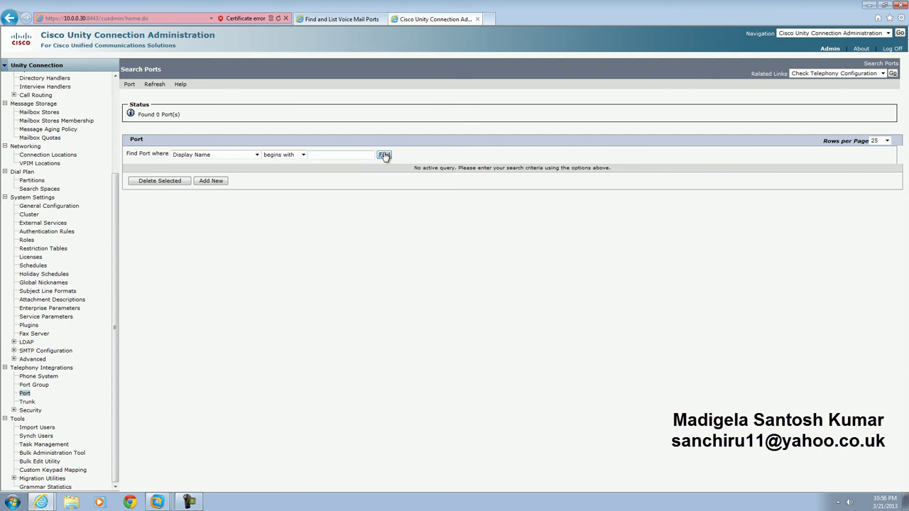
# Step: Create 2 new ports, PhoneSystem-1-001 and PhoneSystem-1-002, in the PhoneSystem-1 port group
pyautogui.click(211, 182)
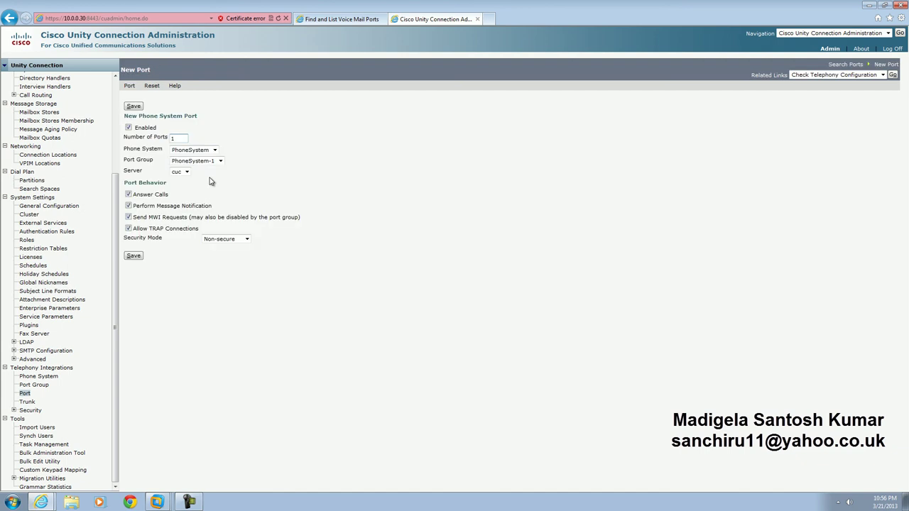
pyautogui.doubleClick(174, 138)
pyautogui.write('2')
pyautogui.click(134, 257)
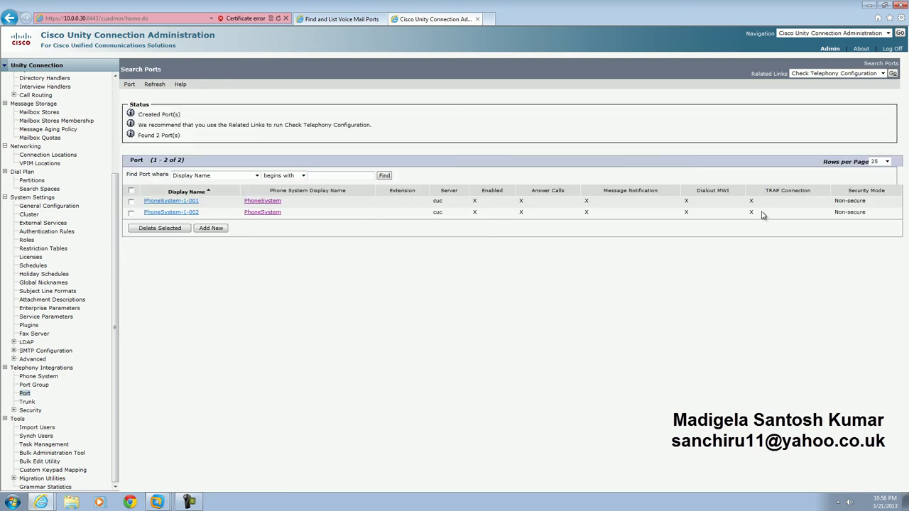
pyautogui.click(341, 20)
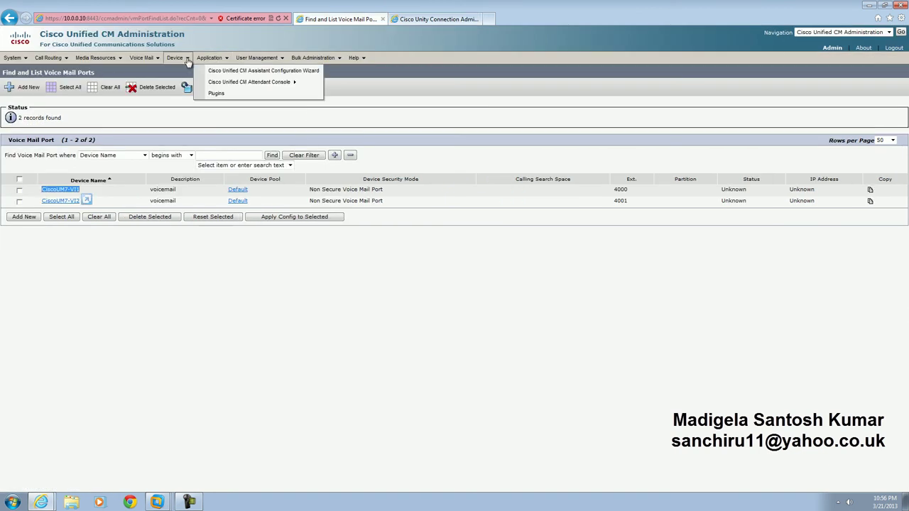
# Step: Reload CUCM voice mail ports and verify CiscoUM7-VI1 and VI2 show Registered with cucm 10.0.0.30
pyautogui.click(164, 70)
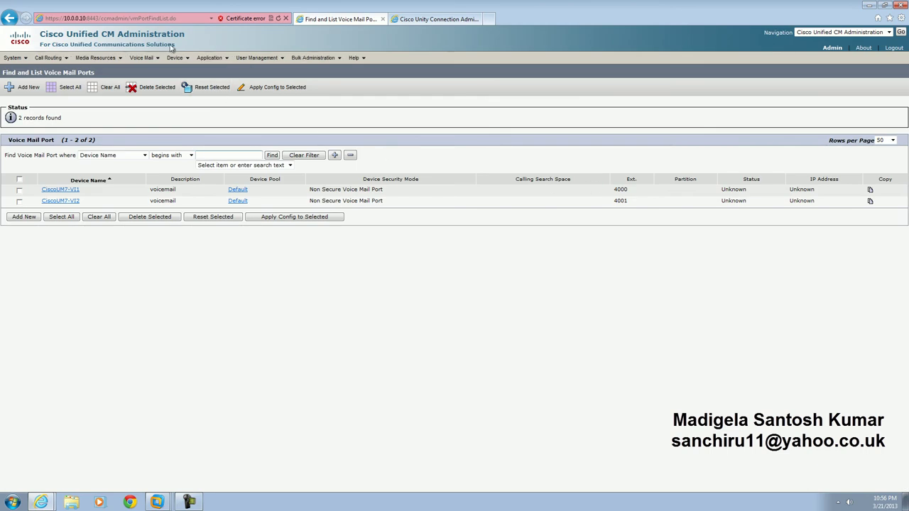
pyautogui.click(159, 72)
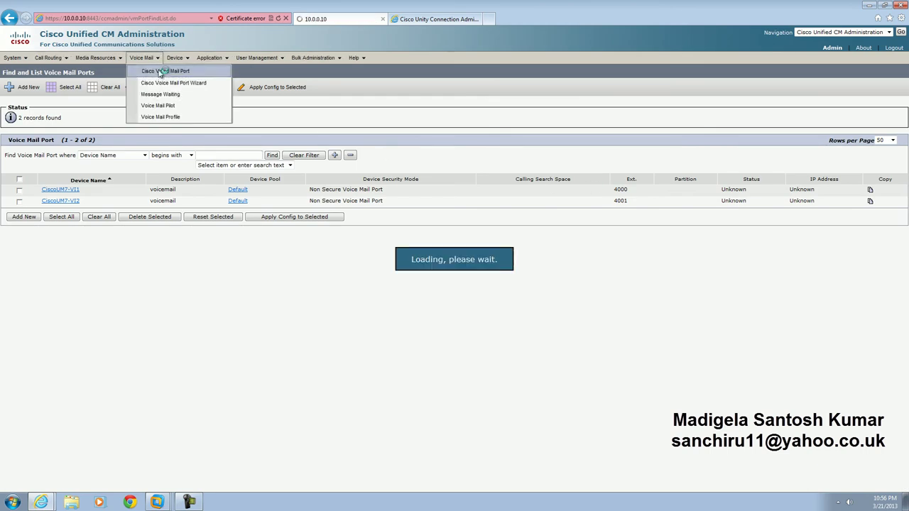
pyautogui.moveTo(666, 190); pyautogui.dragTo(824, 192)
pyautogui.click(404, 132)
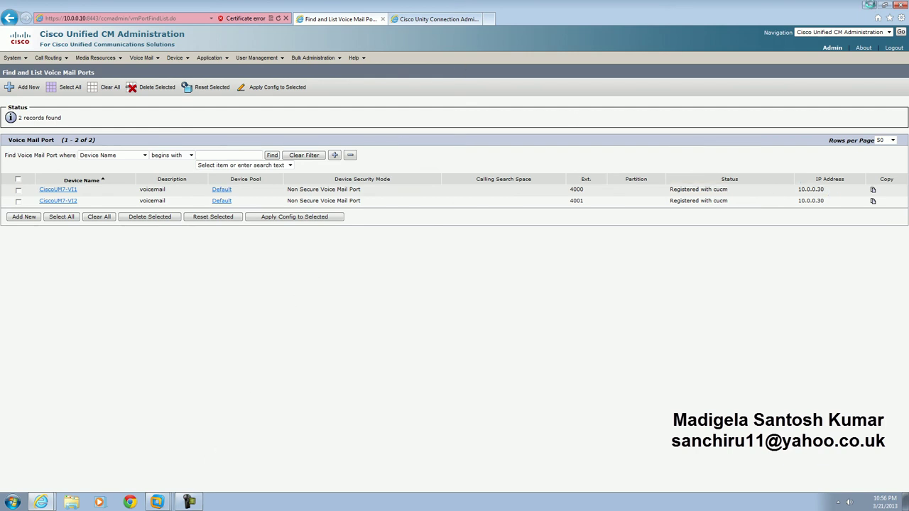
pyautogui.click(870, 5)
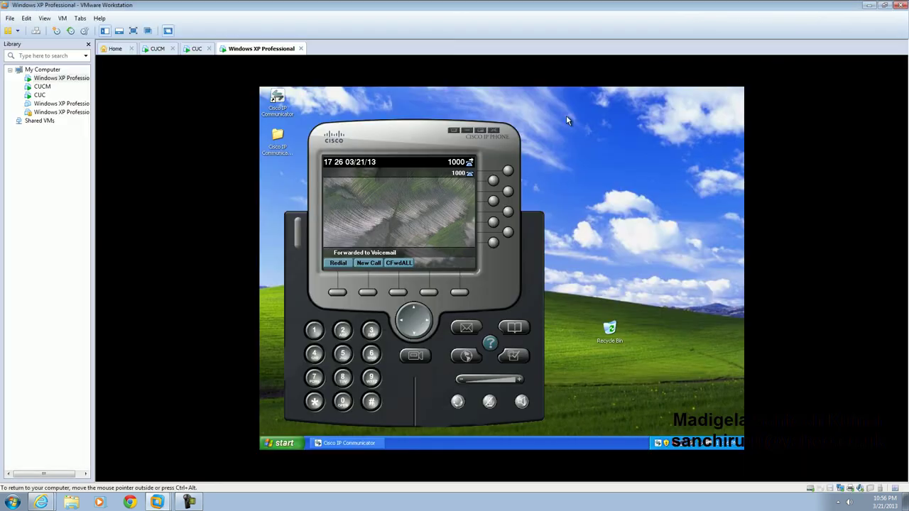
# Step: Call voicemail pilot 9000 from IP Communicator extension 1000, then hang up
pyautogui.click(469, 331)
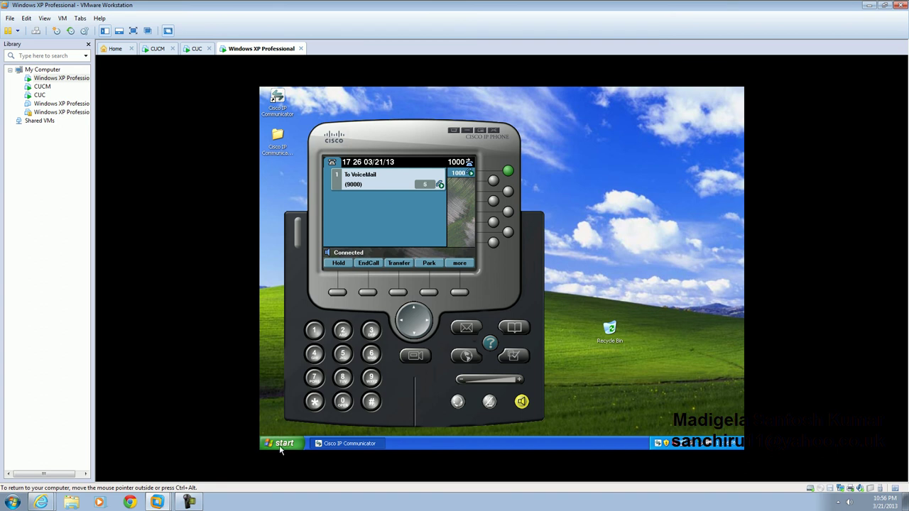
pyautogui.click(521, 403)
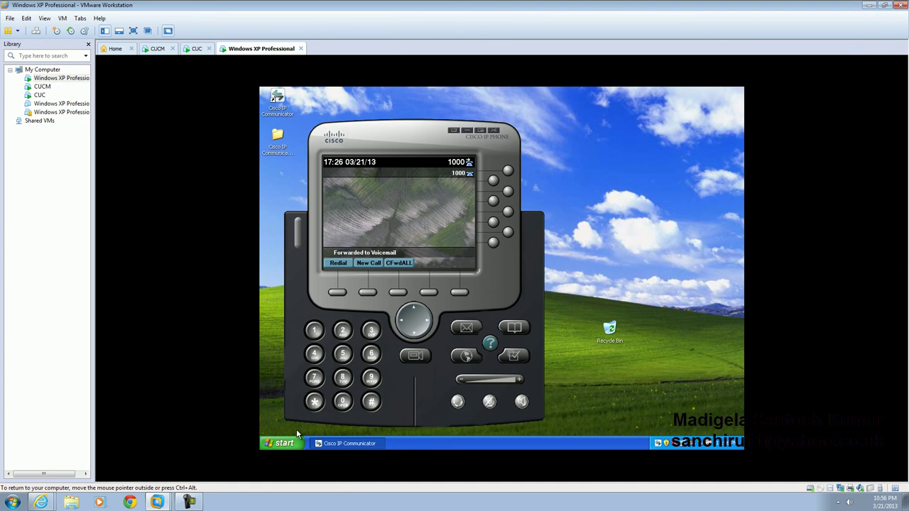
pyautogui.press('super')
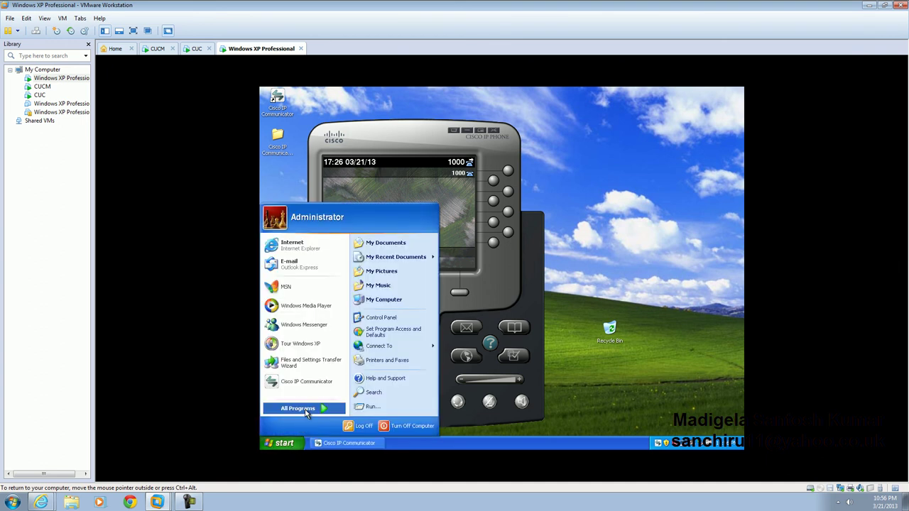
# Step: Launch Notepad from Accessories and minimize IP Communicator to bring it forward
pyautogui.moveTo(307, 414)
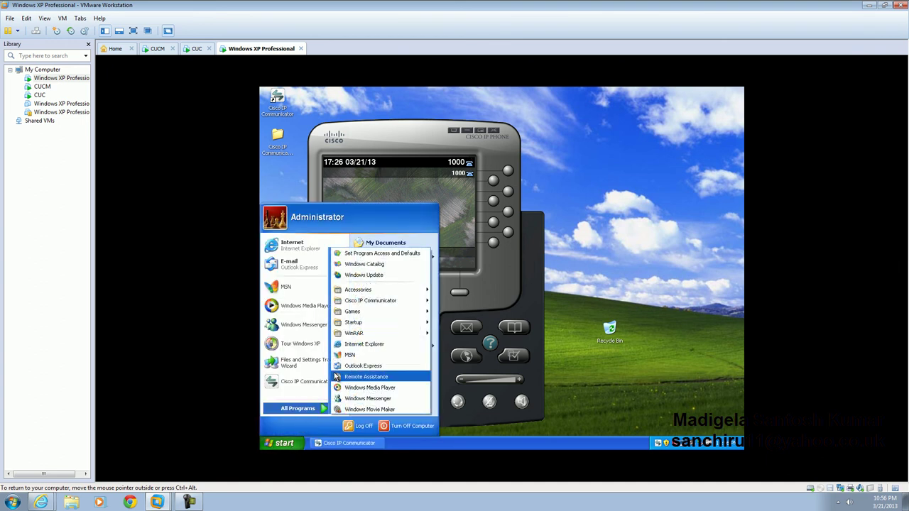
pyautogui.moveTo(377, 290)
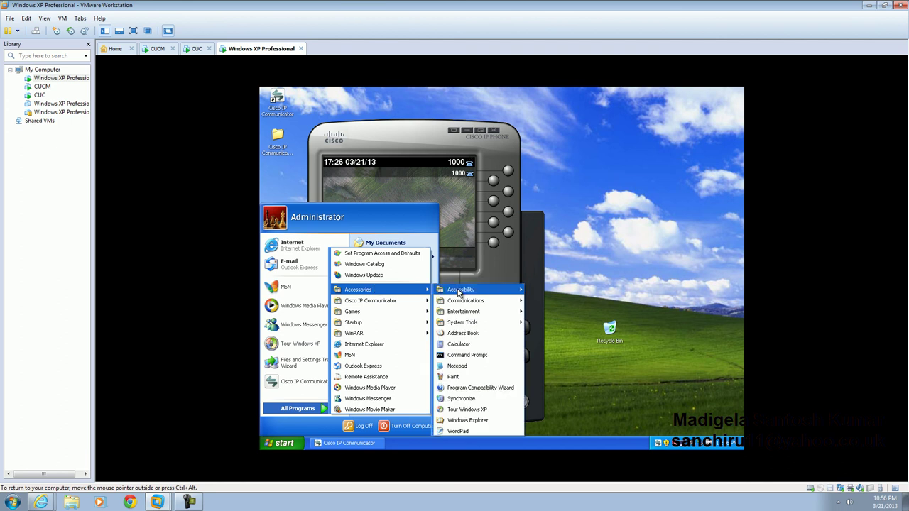
pyautogui.click(462, 366)
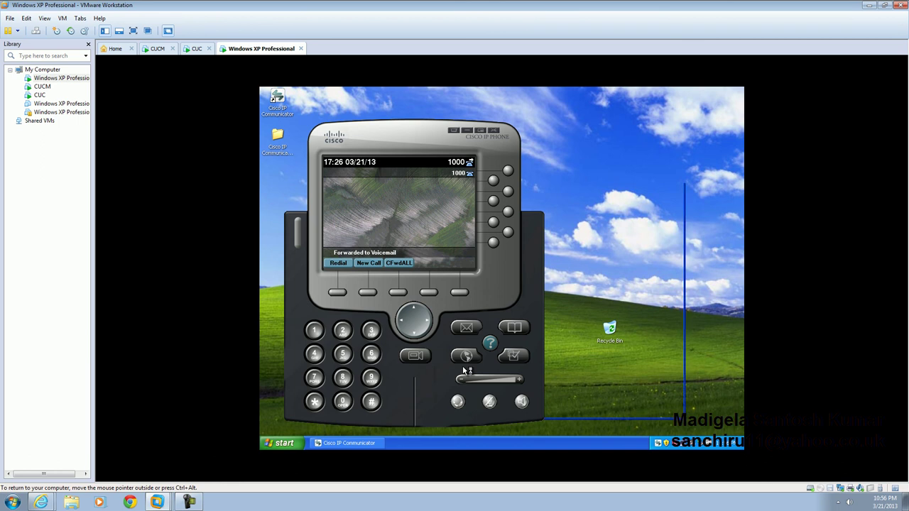
pyautogui.click(481, 130)
# Step: Type the closing note 'this is how we configure voice mail' followed by the author's name
pyautogui.write('this is how we con')
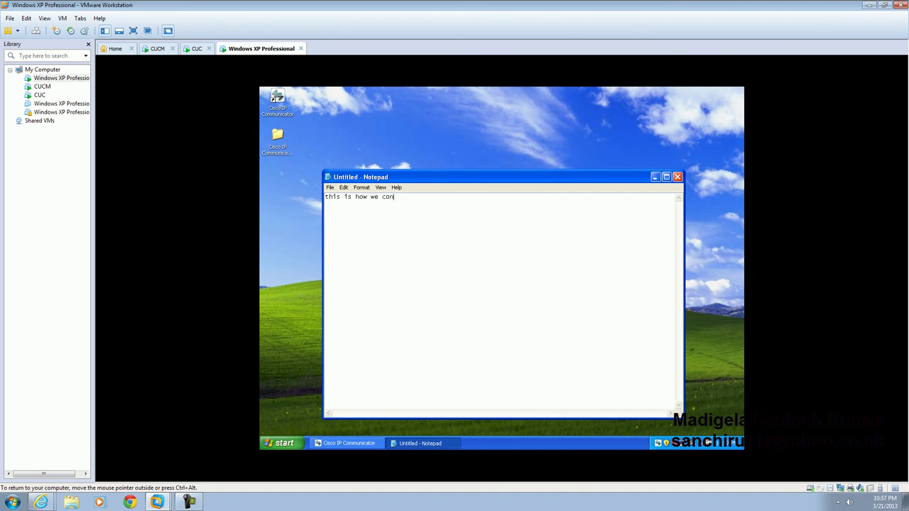
pyautogui.write('figure')
pyautogui.write('tosh ')
pyautogui.write('kumar madigela')
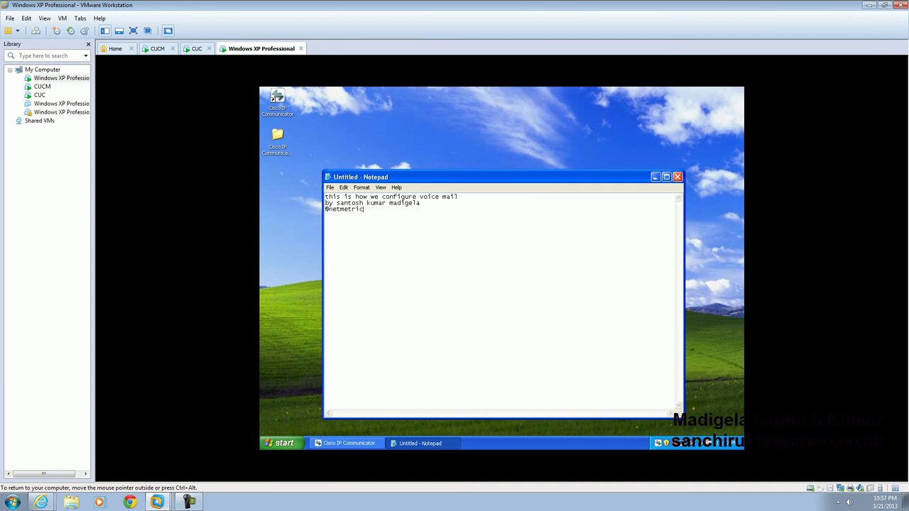
pyautogui.click(839, 502)
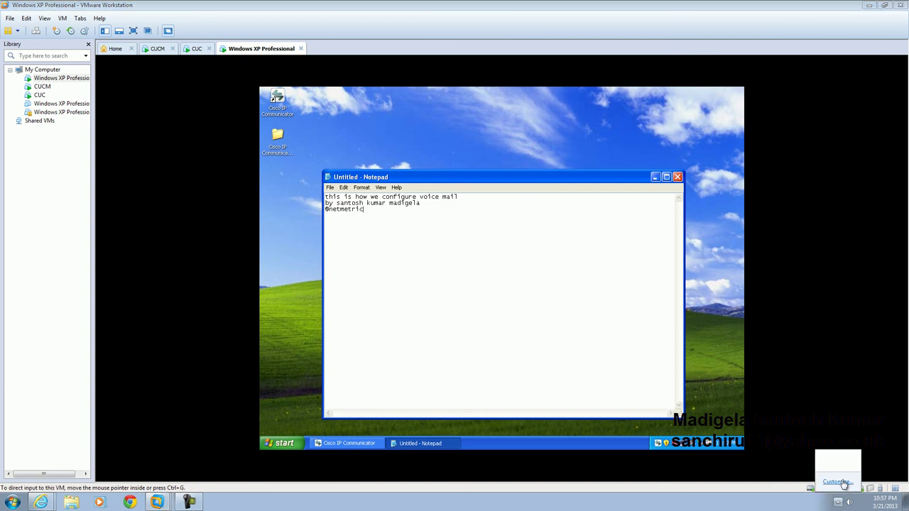
pyautogui.click(804, 476)
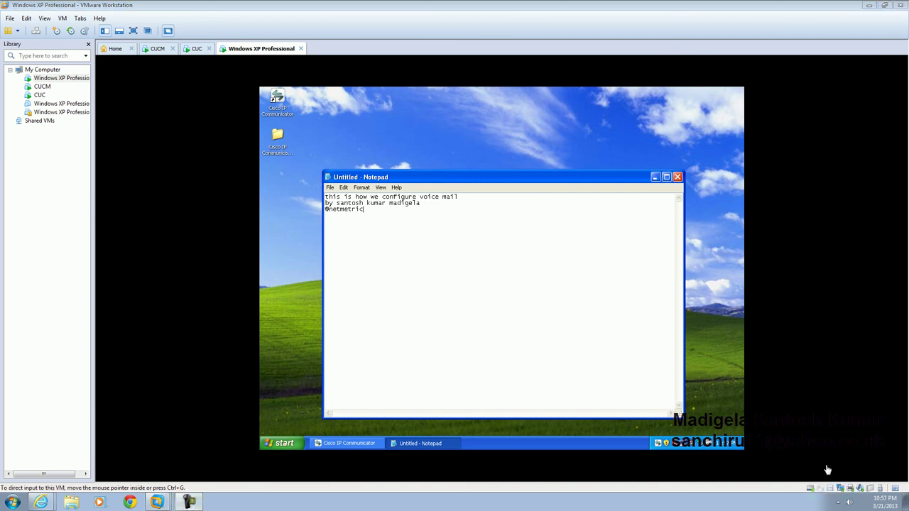